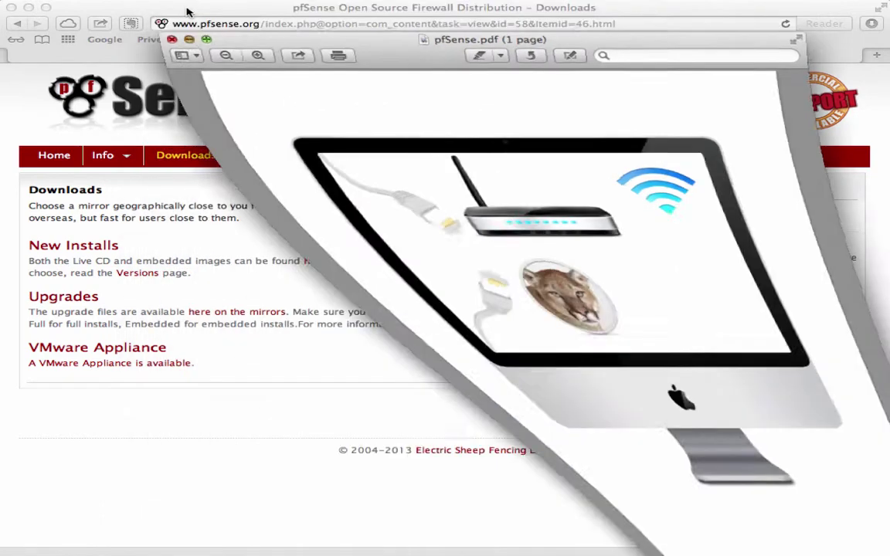
- Bring Safari forward and open the pfSense download mirror selection list
{"action": "left_click", "coordinate": [185, 9]}
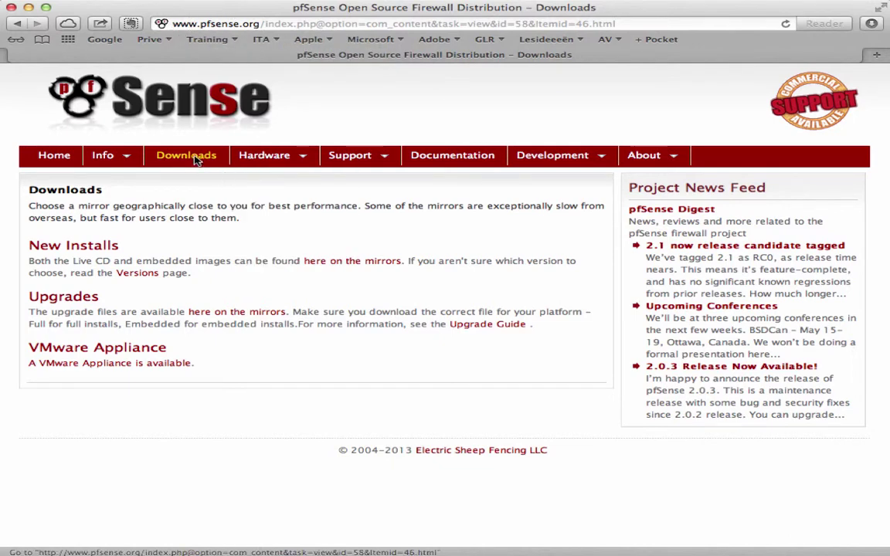
{"action": "left_click", "coordinate": [338, 262]}
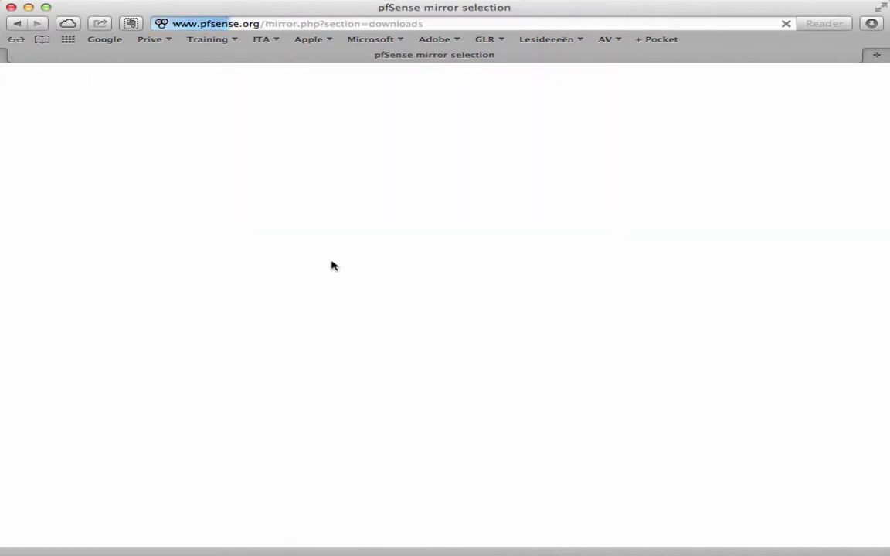
{"action": "scroll", "coordinate": [345, 264], "scroll_direction": "down", "scroll_amount": 5}
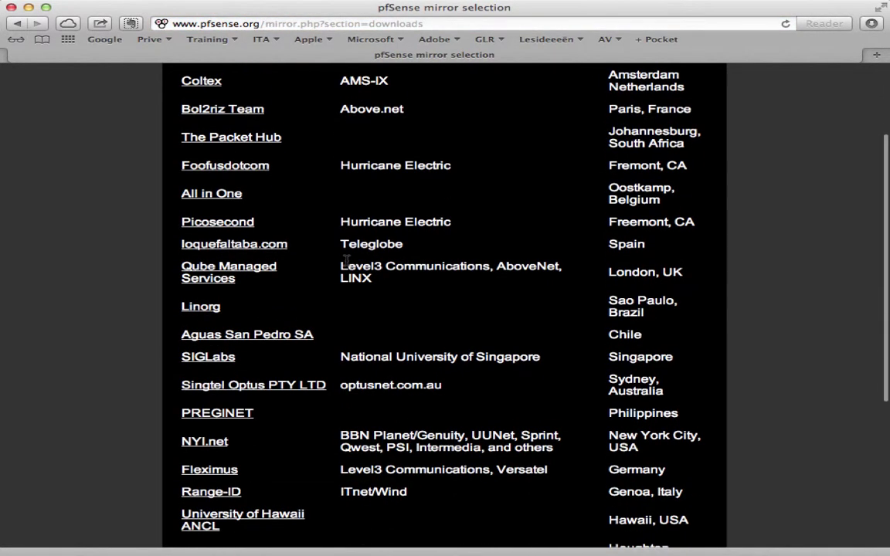
{"action": "scroll", "coordinate": [346, 261], "scroll_direction": "up", "scroll_amount": 4}
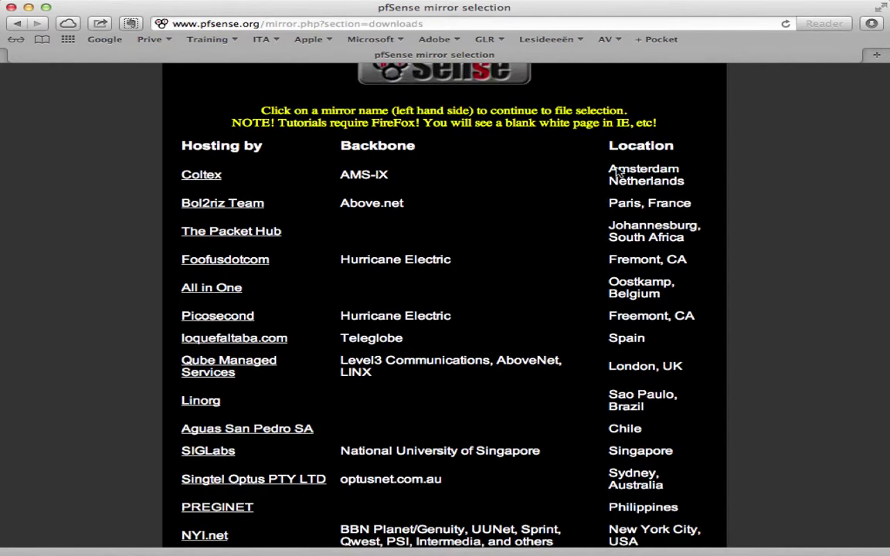
- Browse the Coltex mirror's file index down to the LiveCD ISO entries, then close Safari
{"action": "left_click", "coordinate": [200, 176]}
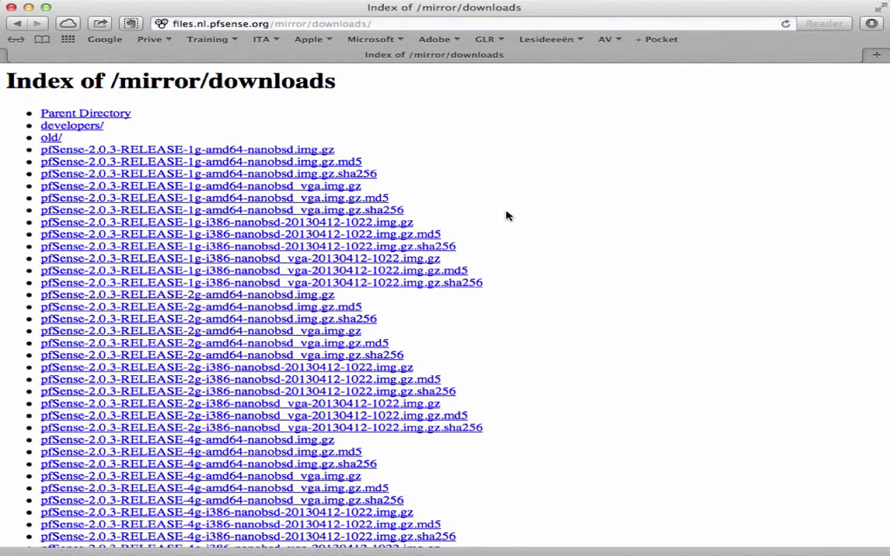
{"action": "scroll", "coordinate": [528, 216], "scroll_direction": "down", "scroll_amount": 2}
{"action": "scroll", "coordinate": [527, 216], "scroll_direction": "down", "scroll_amount": 13}
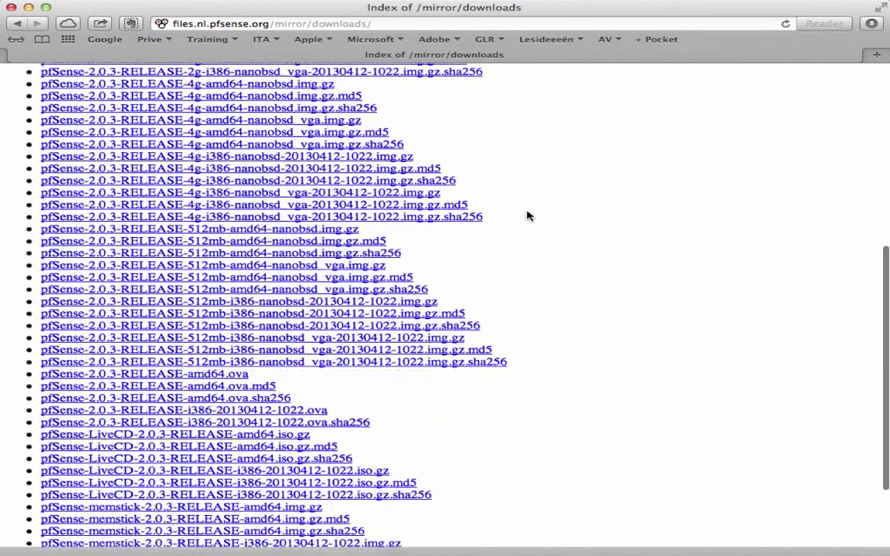
{"action": "scroll", "coordinate": [527, 215], "scroll_direction": "down", "scroll_amount": 1}
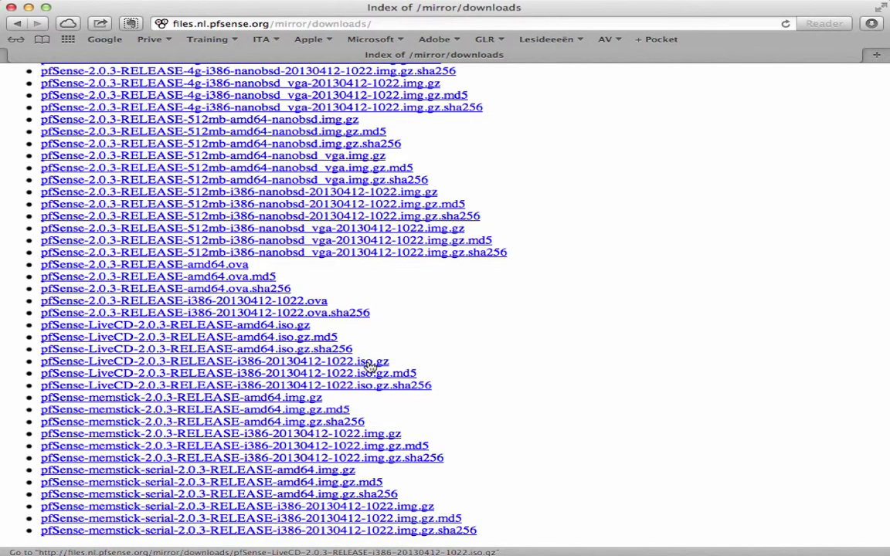
{"action": "left_click", "coordinate": [11, 8]}
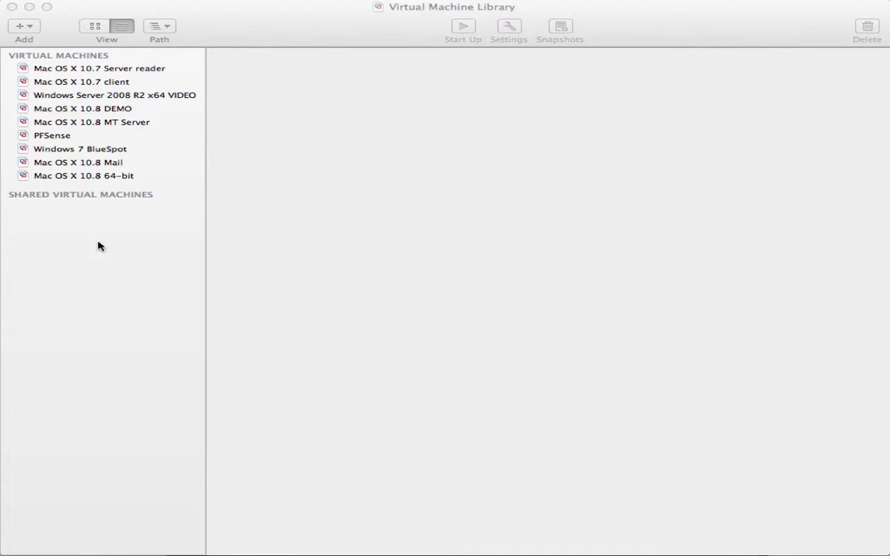
- Start a new virtual machine from the pfSense LiveCD 2.0.3 ISO, accepting Linux Debian 6
{"action": "left_click", "coordinate": [98, 246]}
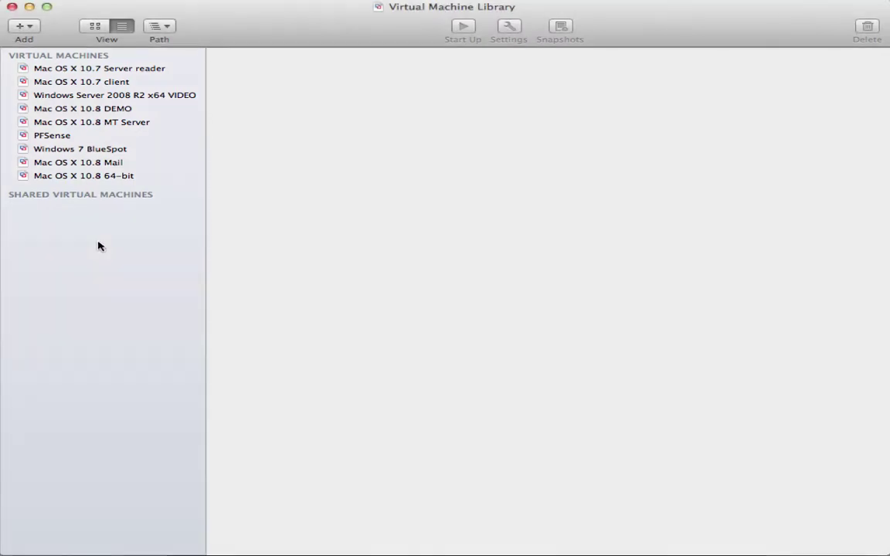
{"action": "left_click", "coordinate": [27, 26]}
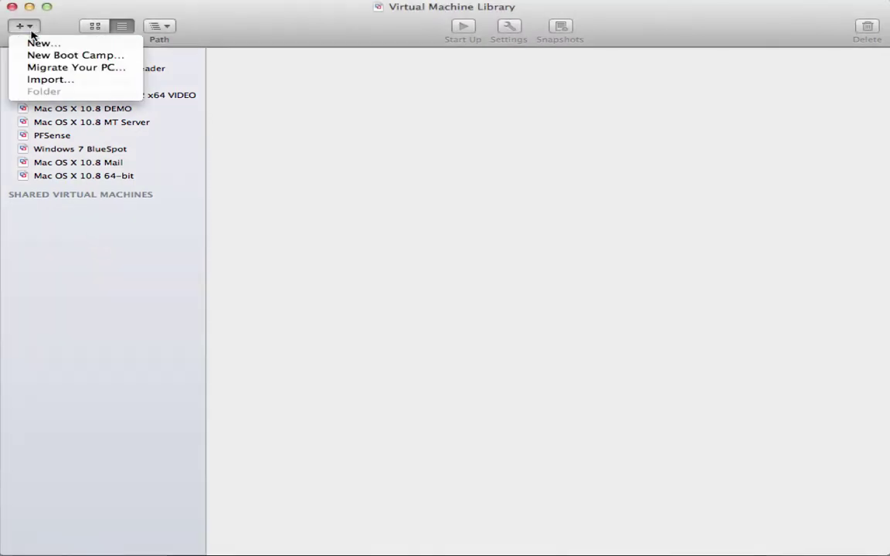
{"action": "left_click", "coordinate": [34, 44]}
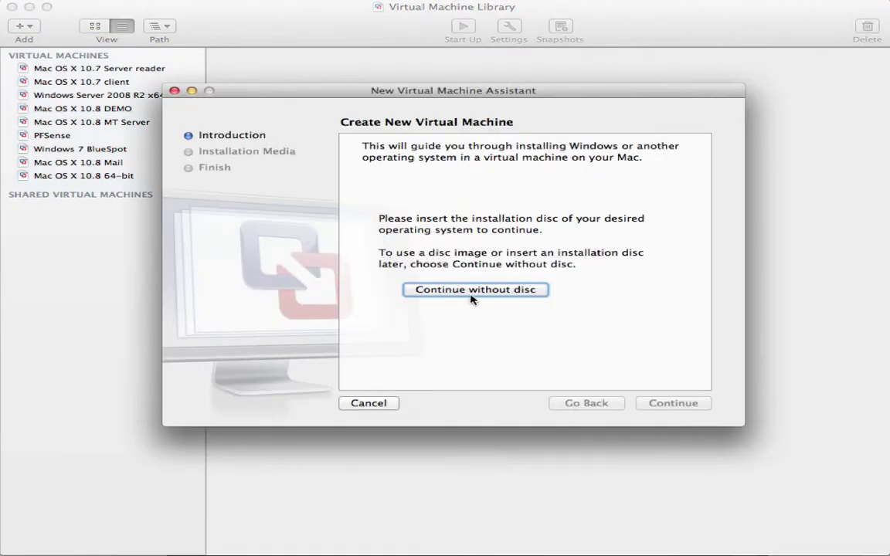
{"action": "left_click", "coordinate": [471, 294]}
{"action": "left_click", "coordinate": [485, 223]}
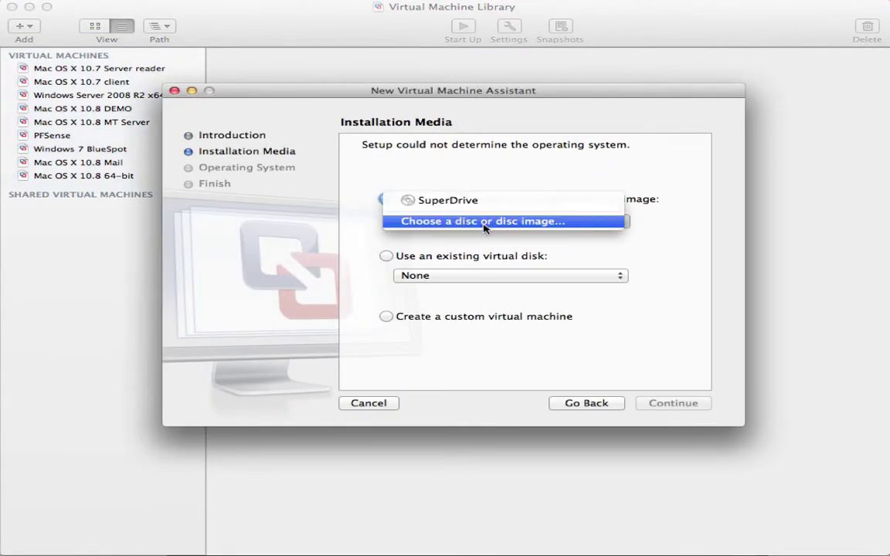
{"action": "left_click", "coordinate": [485, 223]}
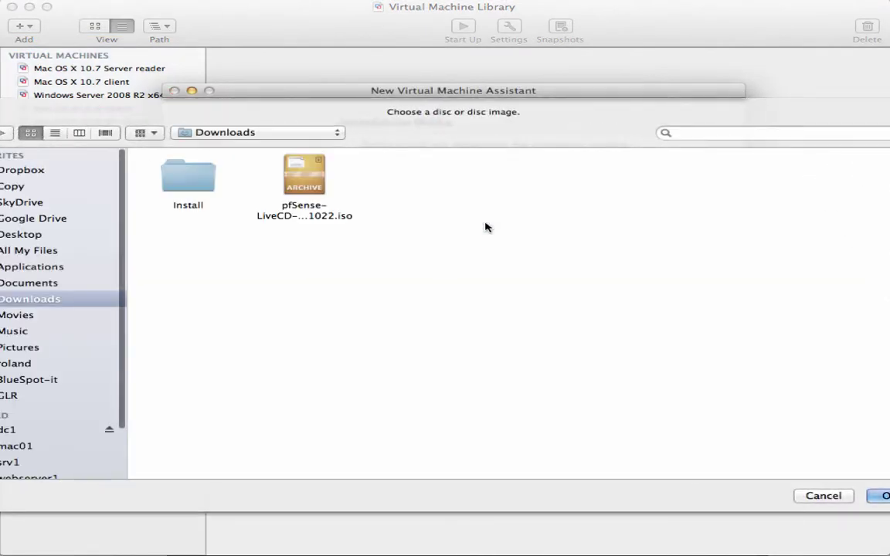
{"action": "left_click", "coordinate": [290, 186]}
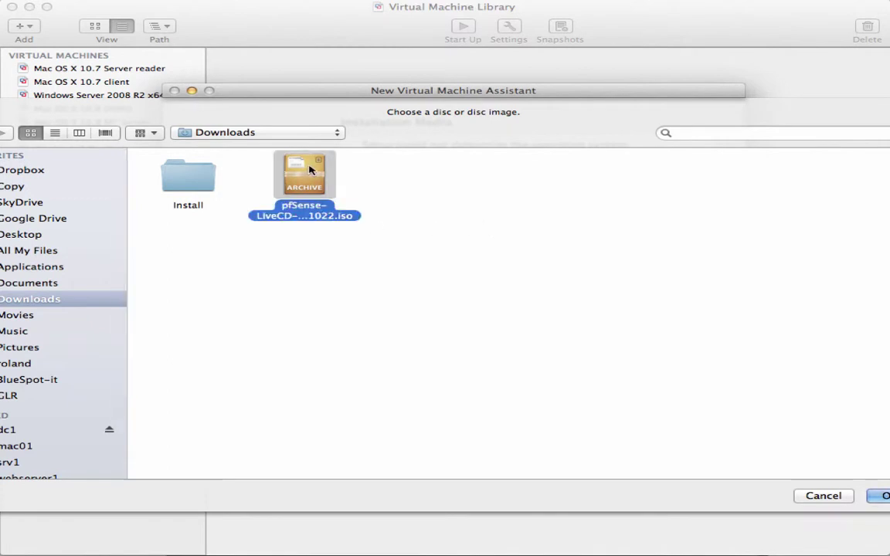
{"action": "left_click", "coordinate": [876, 495]}
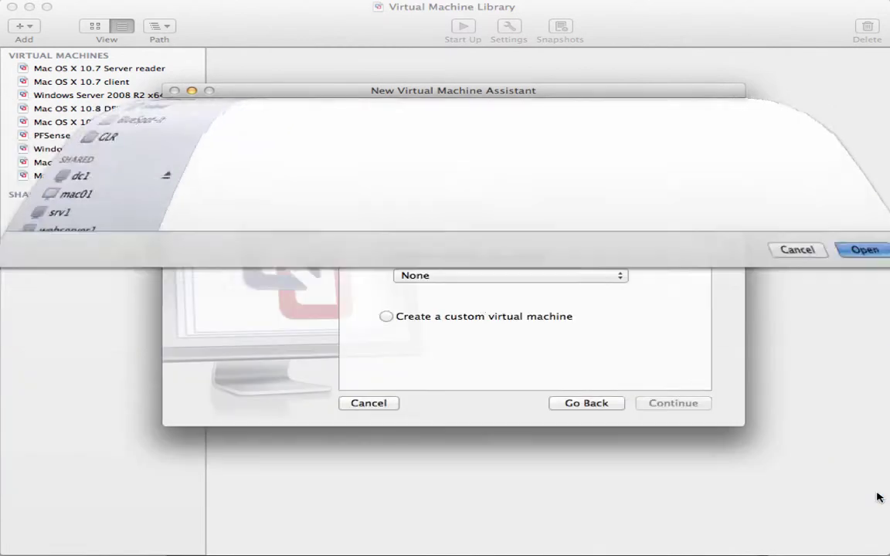
{"action": "left_click", "coordinate": [673, 407]}
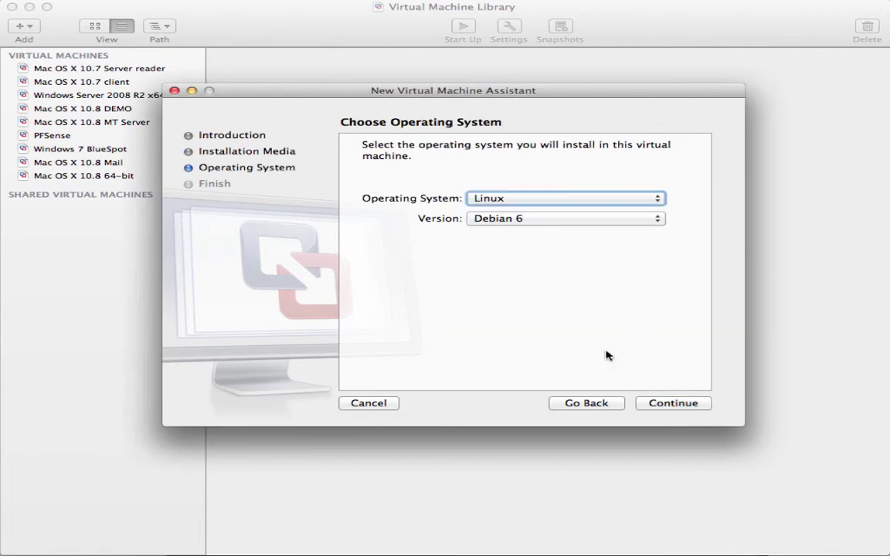
{"action": "left_click", "coordinate": [667, 404]}
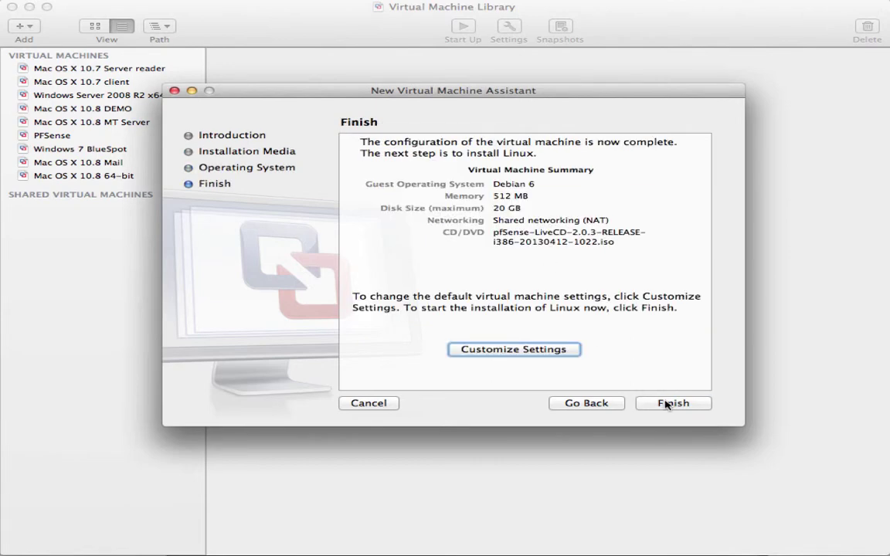
- Choose to customize settings and save the new VM as pfSense_demo
{"action": "left_click", "coordinate": [546, 350]}
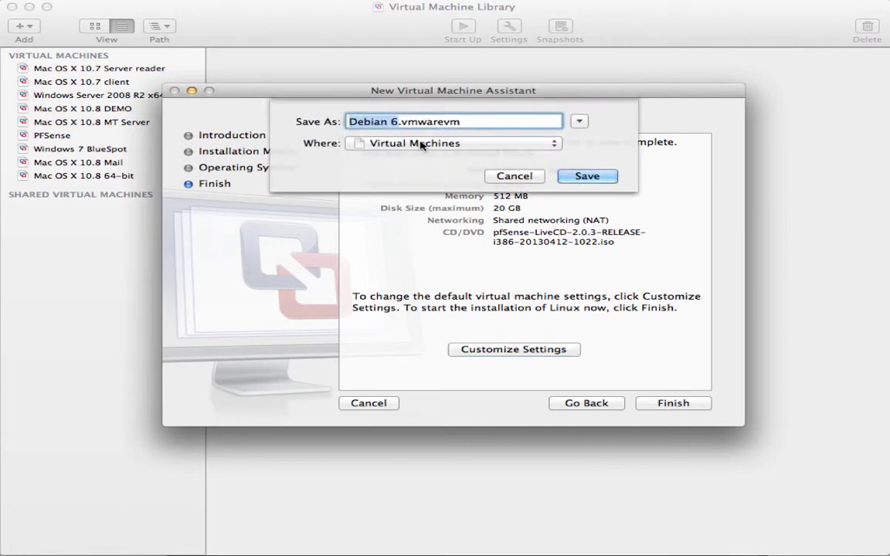
{"action": "type", "text": "pfSense_d"}
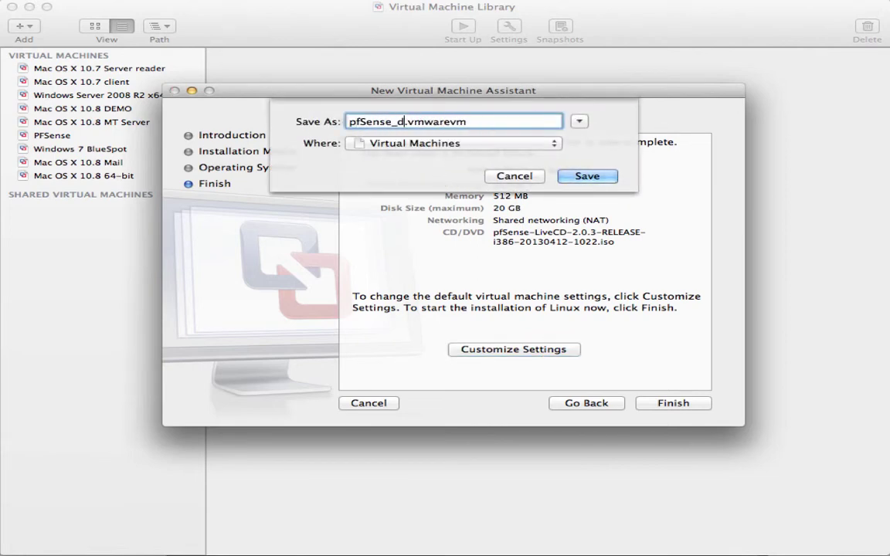
{"action": "type", "text": "emo"}
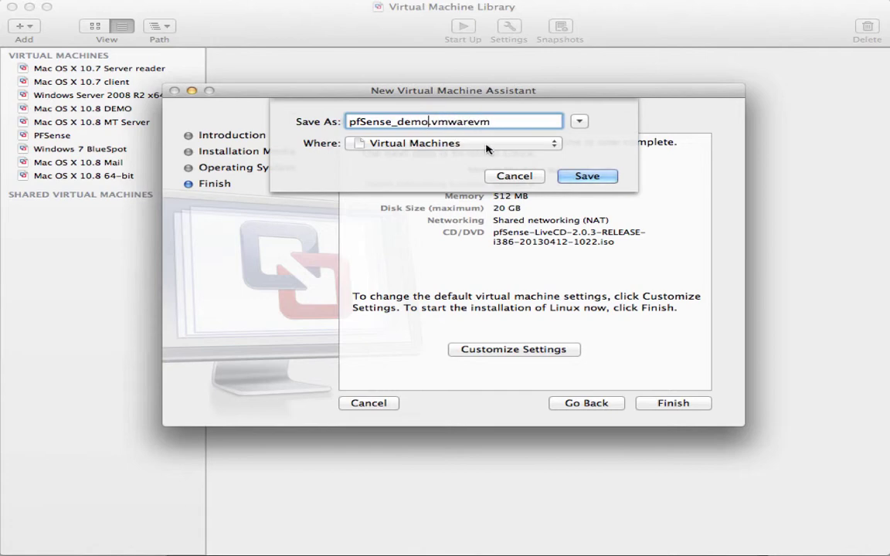
{"action": "left_click", "coordinate": [589, 175]}
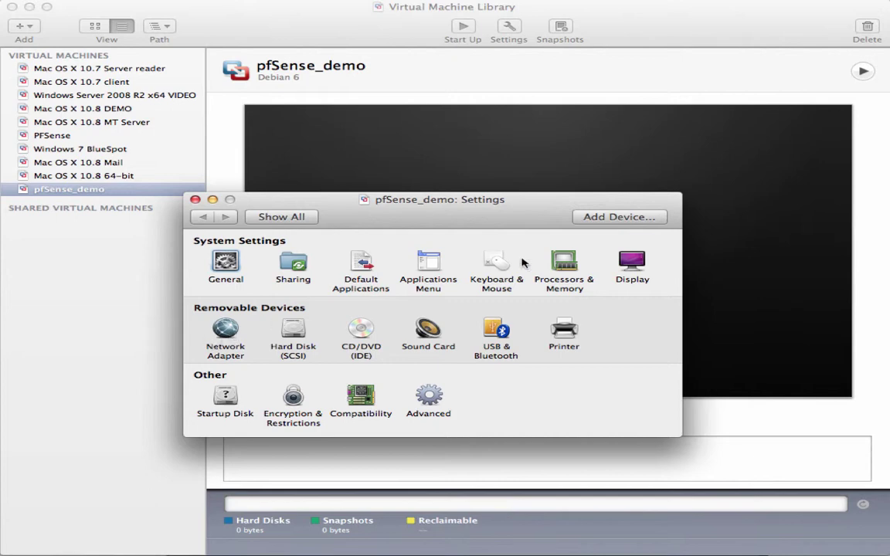
- Add a second network adapter bridged to Ethernet
{"action": "left_click", "coordinate": [620, 216]}
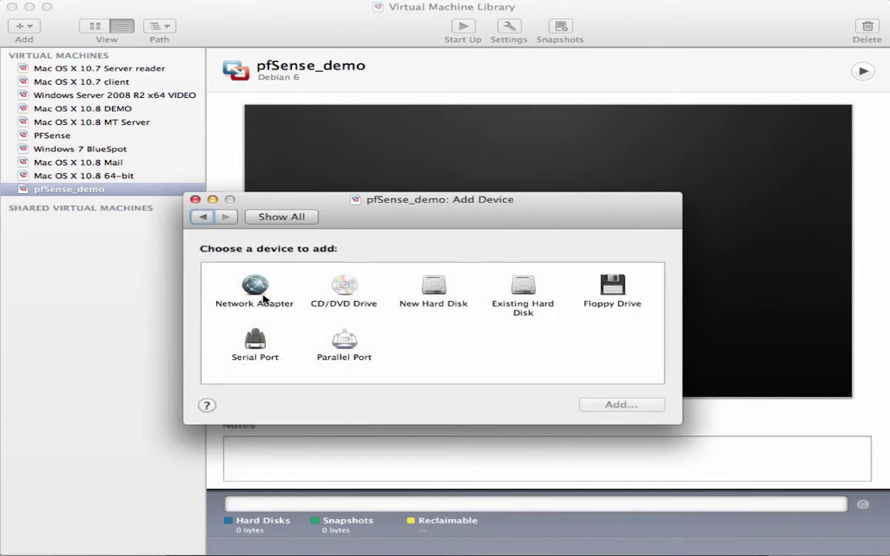
{"action": "left_click", "coordinate": [261, 292]}
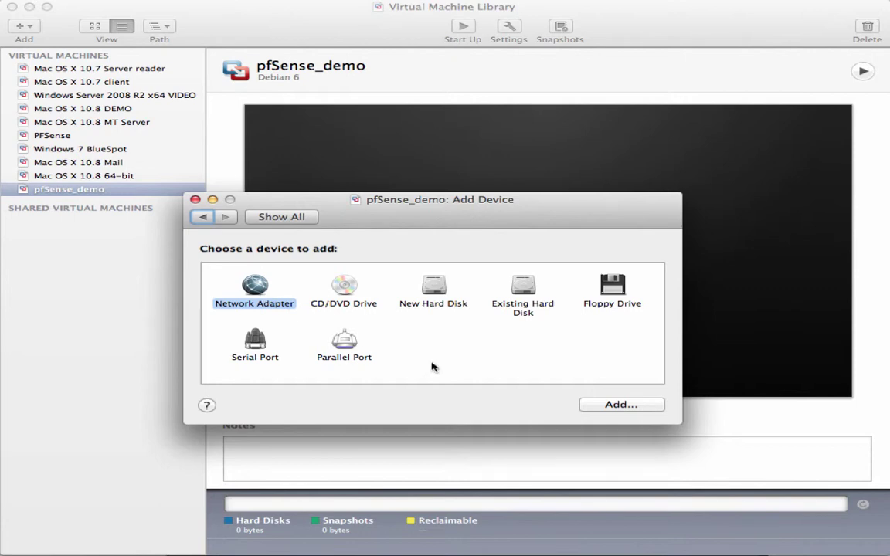
{"action": "left_click", "coordinate": [601, 405]}
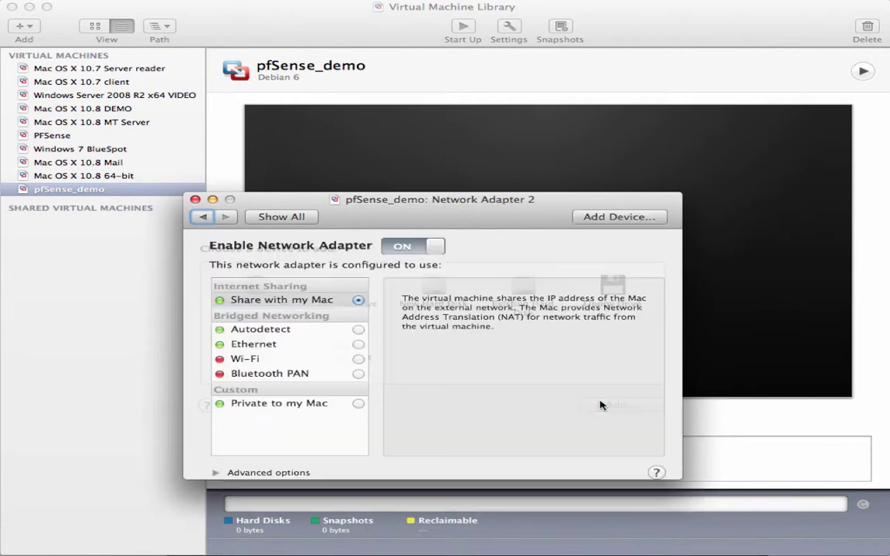
{"action": "left_click", "coordinate": [358, 345]}
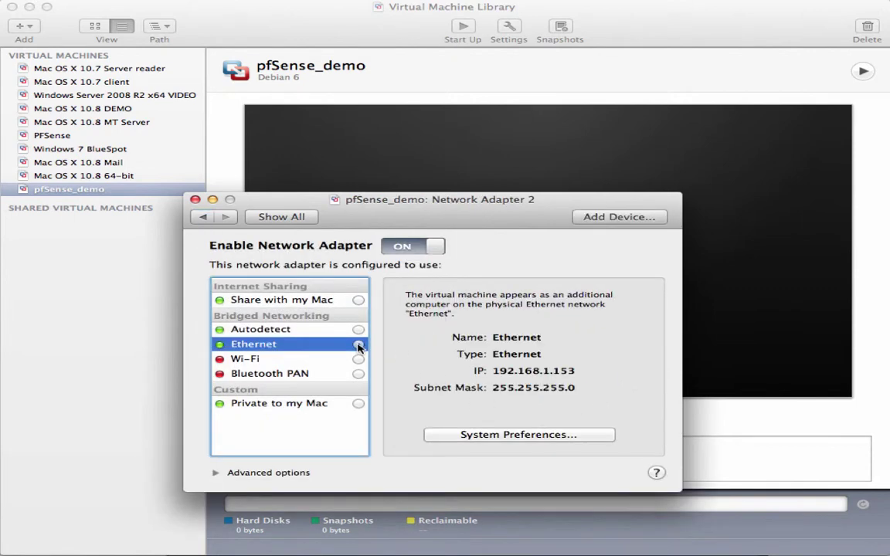
- Bridge the first network adapter to Wi-Fi, review processor and memory, and close Settings
{"action": "left_click", "coordinate": [281, 216]}
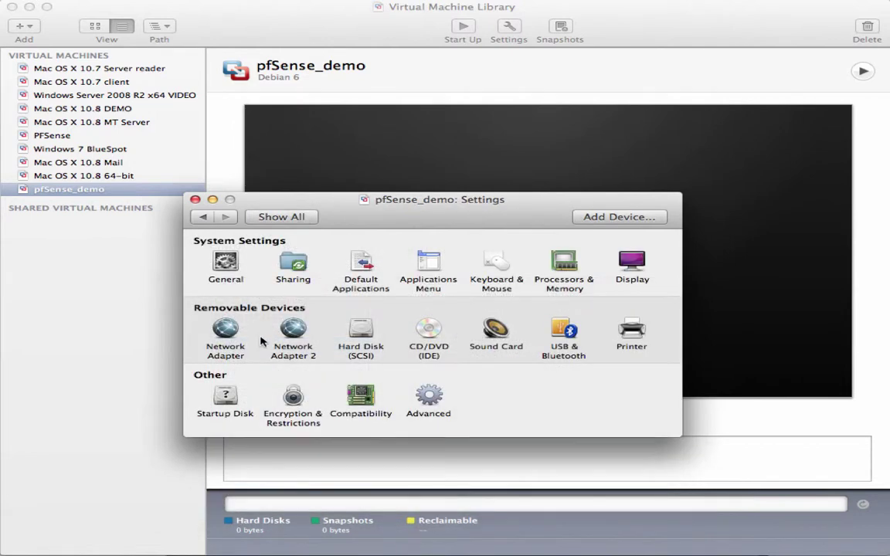
{"action": "left_click", "coordinate": [227, 330]}
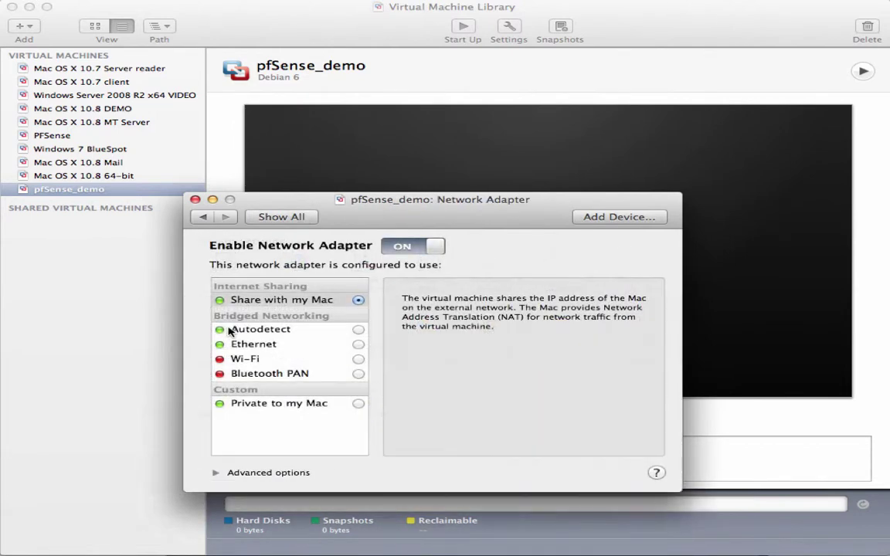
{"action": "left_click", "coordinate": [358, 360]}
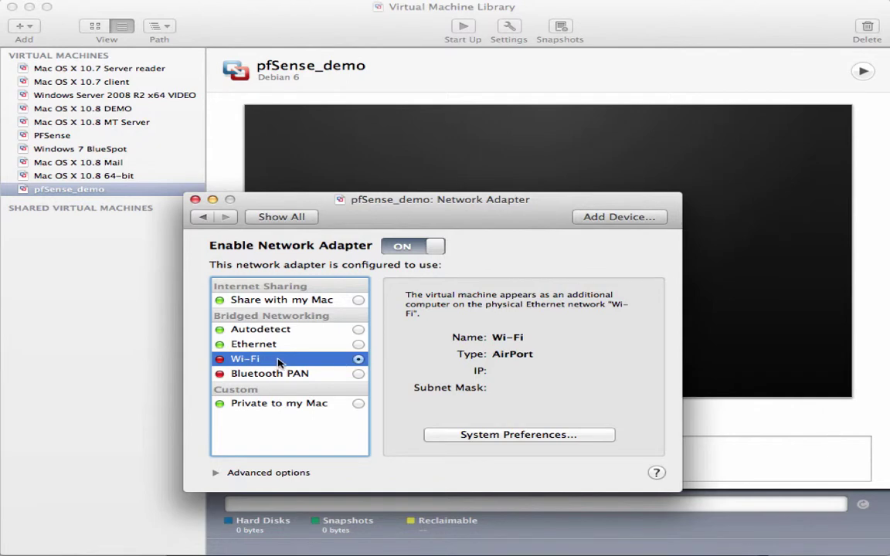
{"action": "left_click", "coordinate": [261, 217]}
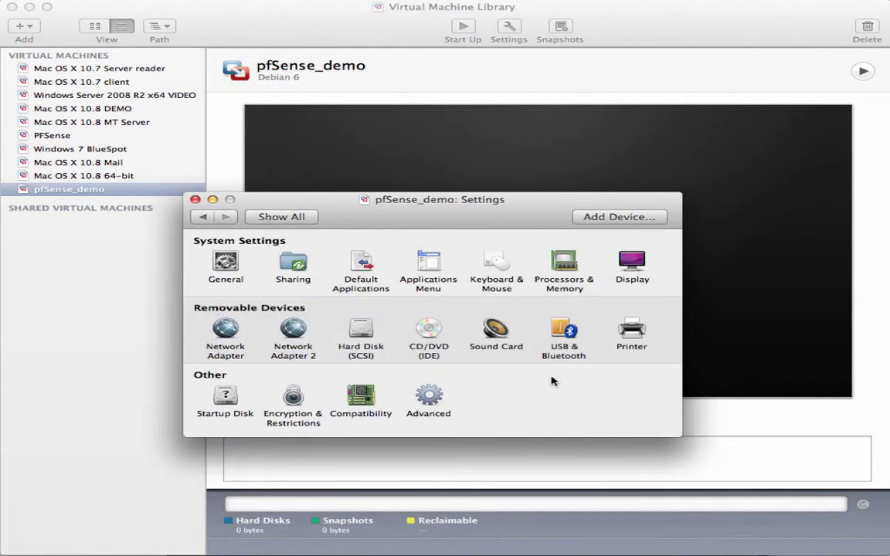
{"action": "left_click", "coordinate": [563, 263]}
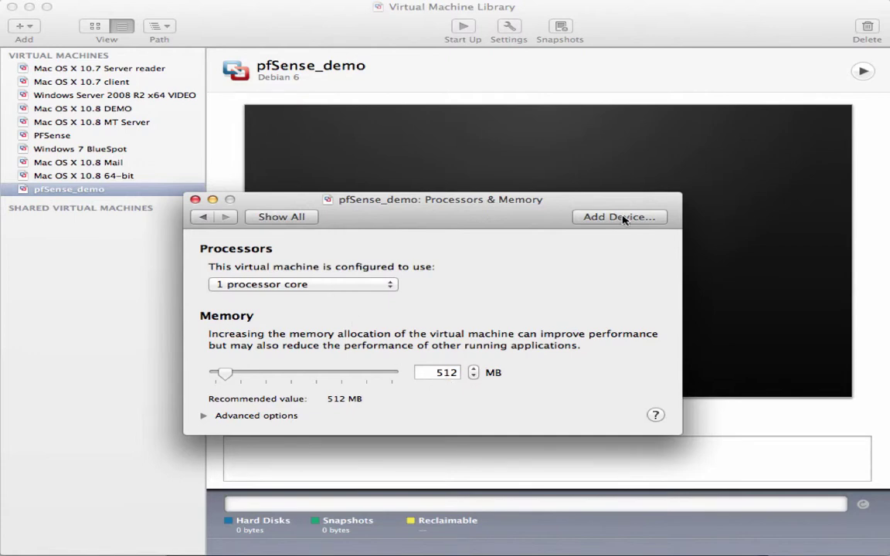
{"action": "left_click", "coordinate": [282, 217]}
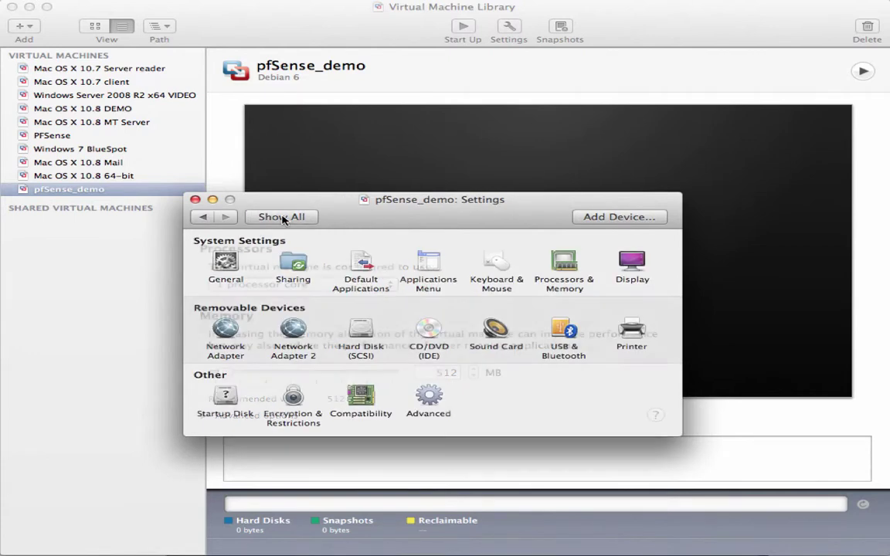
{"action": "left_click", "coordinate": [195, 199]}
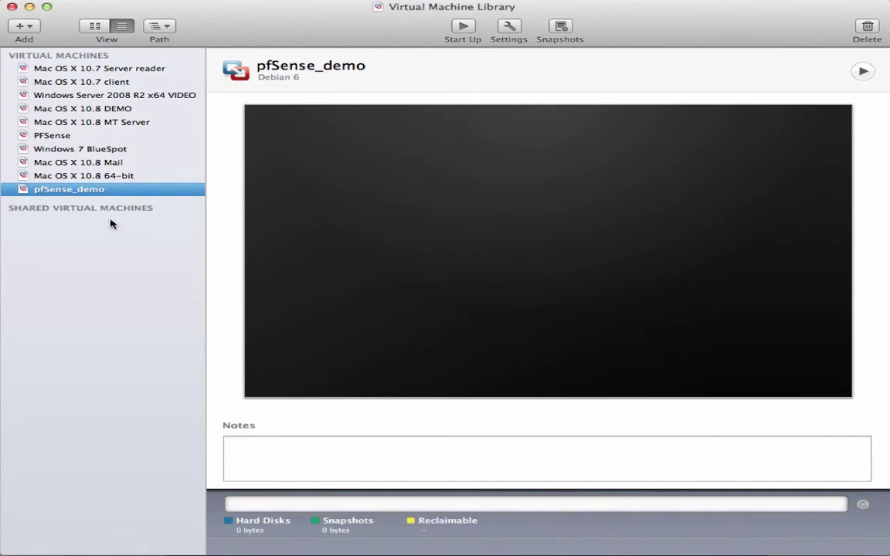
- Reopen pfSense_demo settings to verify both network adapters, then close the window
{"action": "left_click", "coordinate": [509, 29]}
{"action": "left_click", "coordinate": [232, 357]}
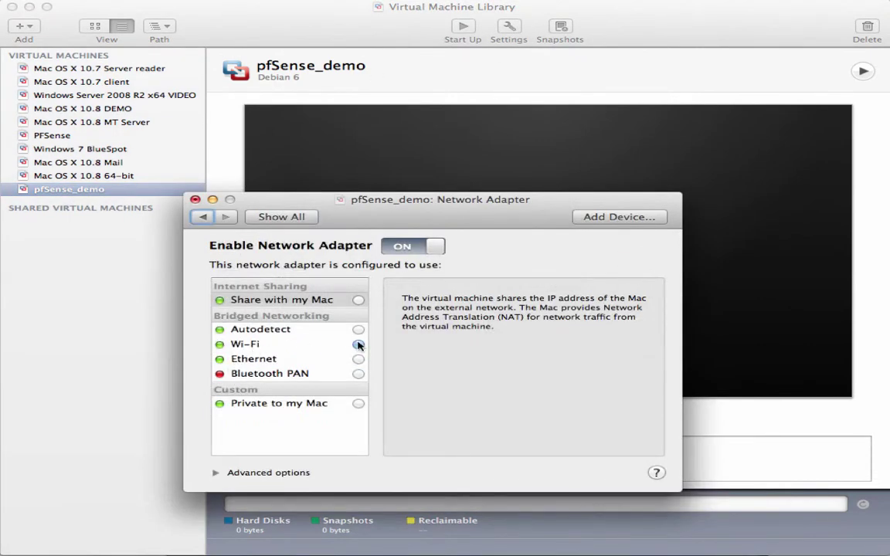
{"action": "left_click", "coordinate": [292, 217]}
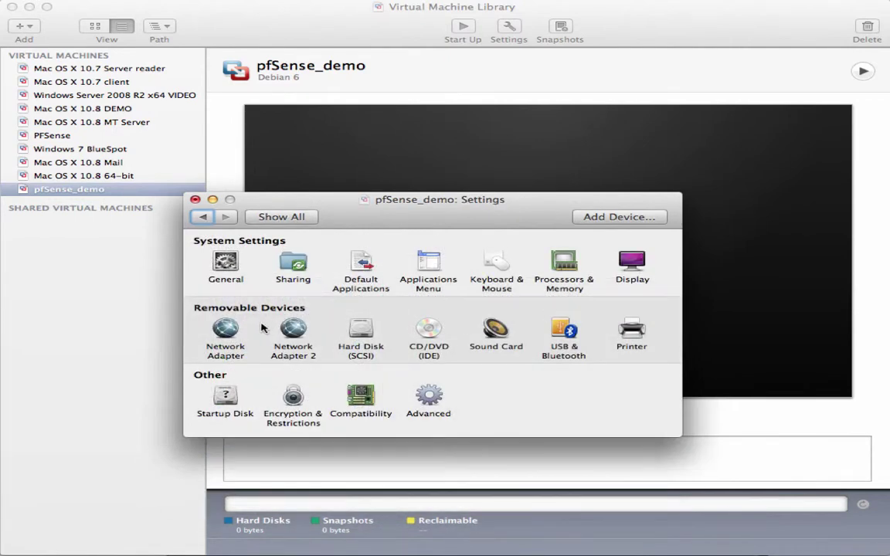
{"action": "left_click", "coordinate": [293, 332]}
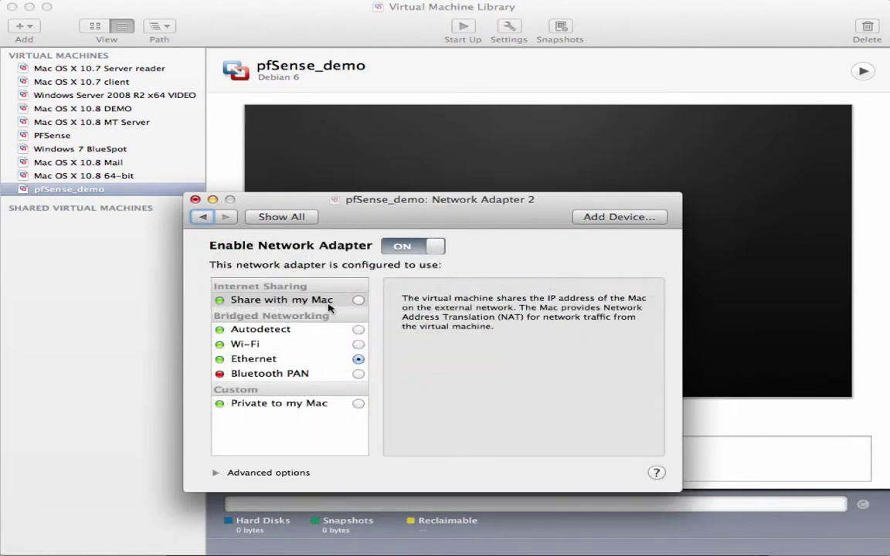
{"action": "left_click", "coordinate": [292, 217]}
{"action": "left_click", "coordinate": [195, 199]}
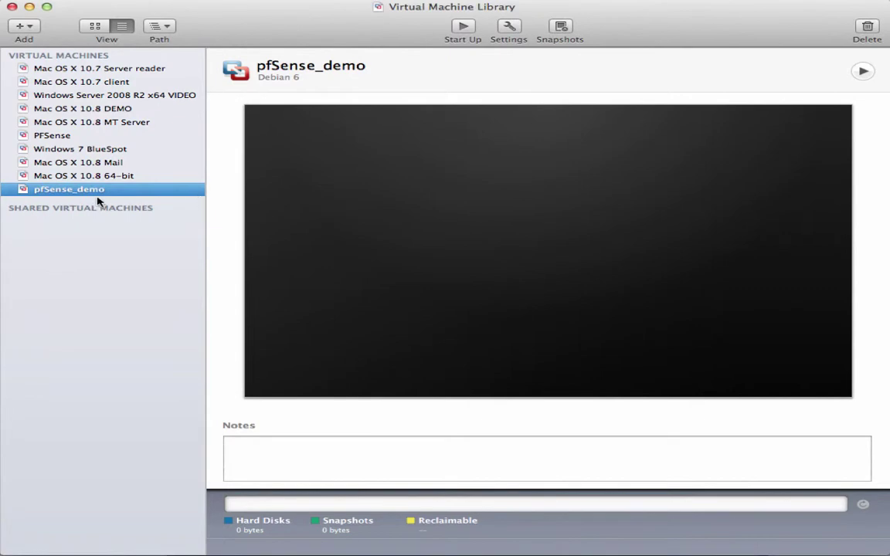
- Start up pfSense_demo, boot the default entry and launch the installer with I
{"action": "left_click", "coordinate": [862, 71]}
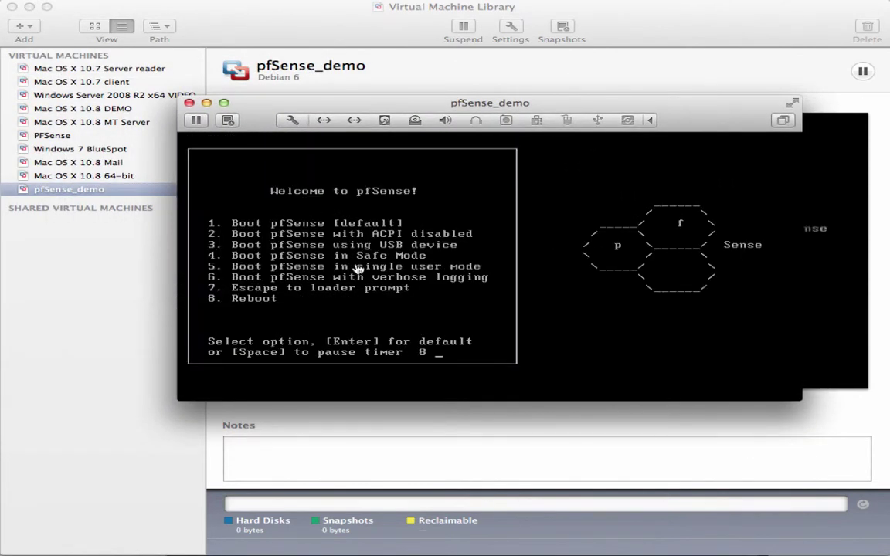
{"action": "left_click", "coordinate": [443, 297]}
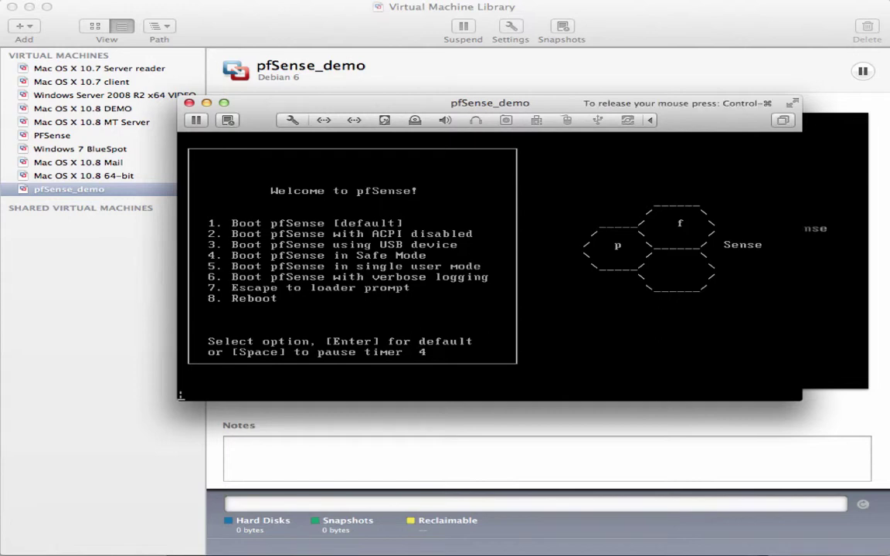
{"action": "key", "text": "Return"}
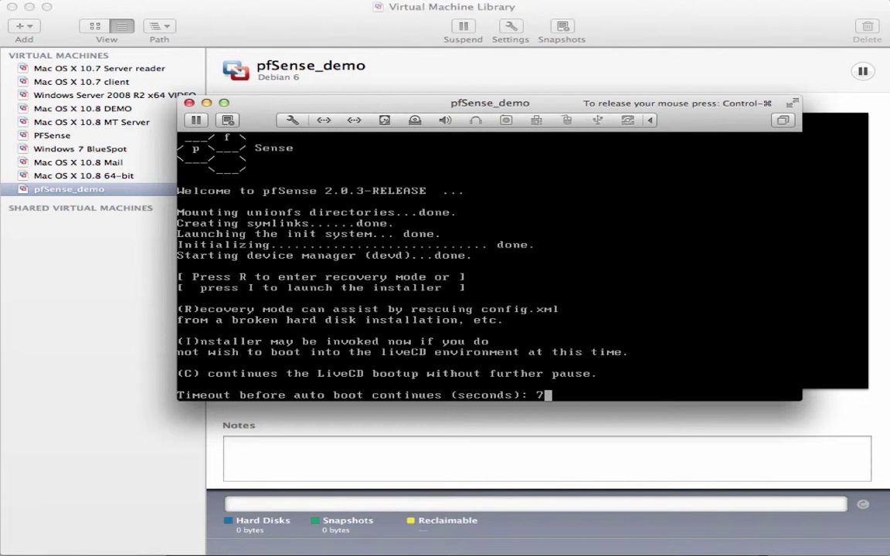
{"action": "key", "text": "i"}
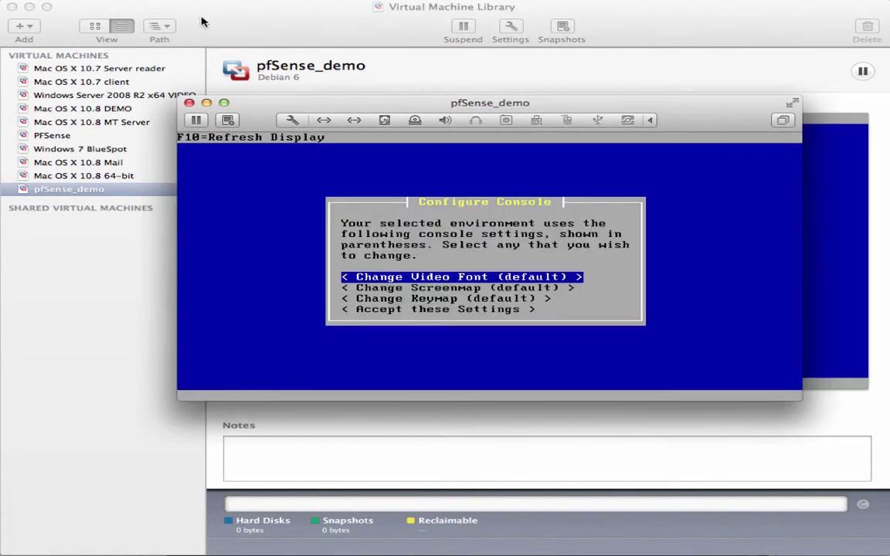
- Tidy the desktop windows and choose Accept these Settings for the console
{"action": "left_click", "coordinate": [201, 21]}
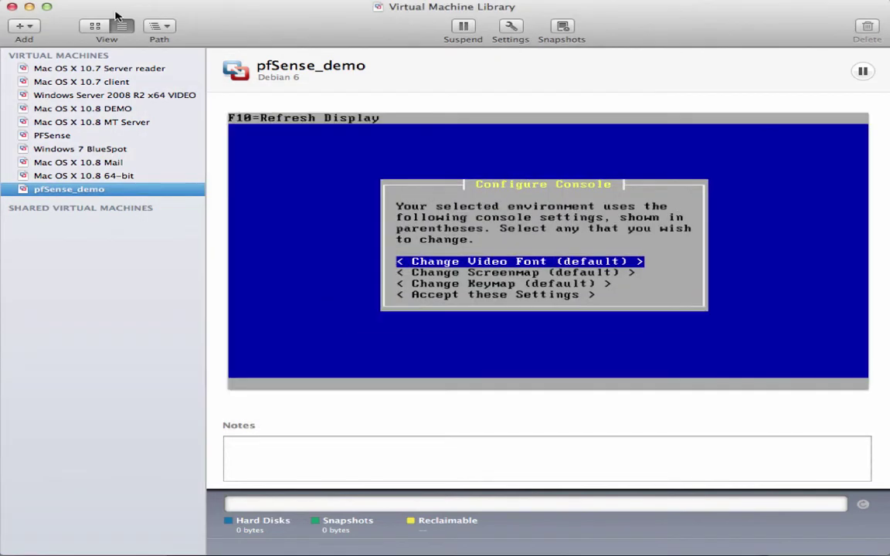
{"action": "left_click", "coordinate": [30, 7]}
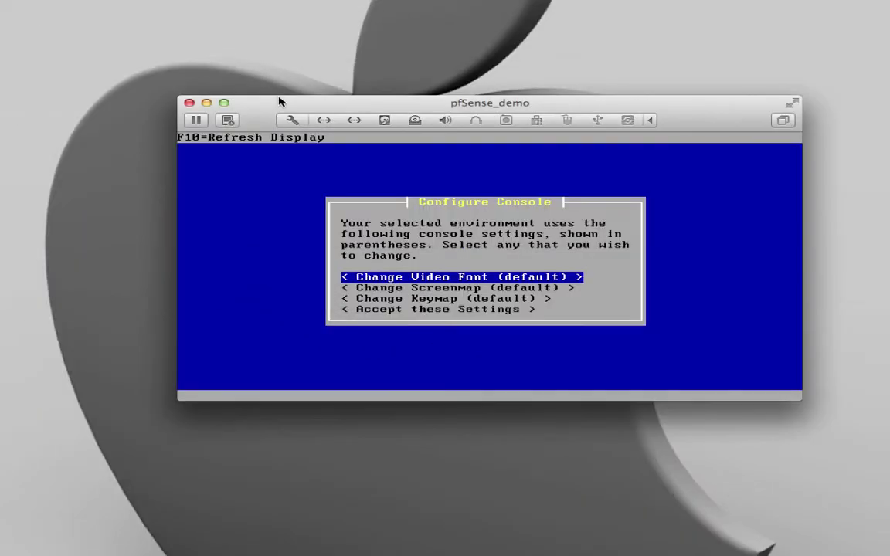
{"action": "left_click_drag", "start_coordinate": [252, 100], "coordinate": [233, 89]}
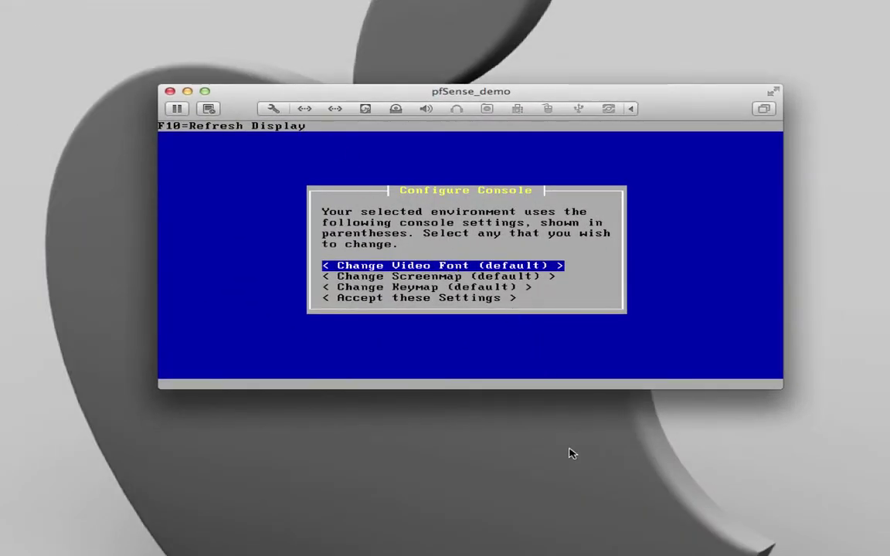
{"action": "left_click", "coordinate": [586, 363]}
{"action": "key", "text": "Down"}
{"action": "key", "text": "Down"}
{"action": "key", "text": "Down"}
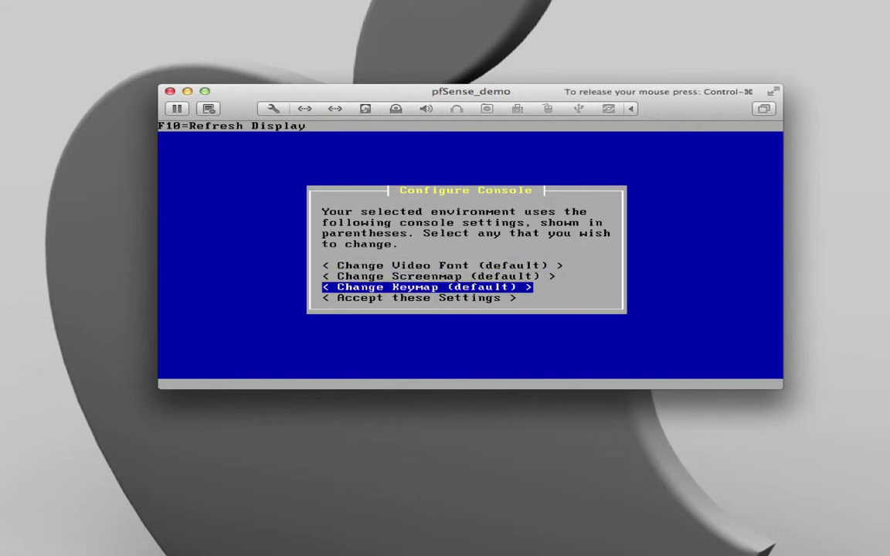
{"action": "key", "text": "Return"}
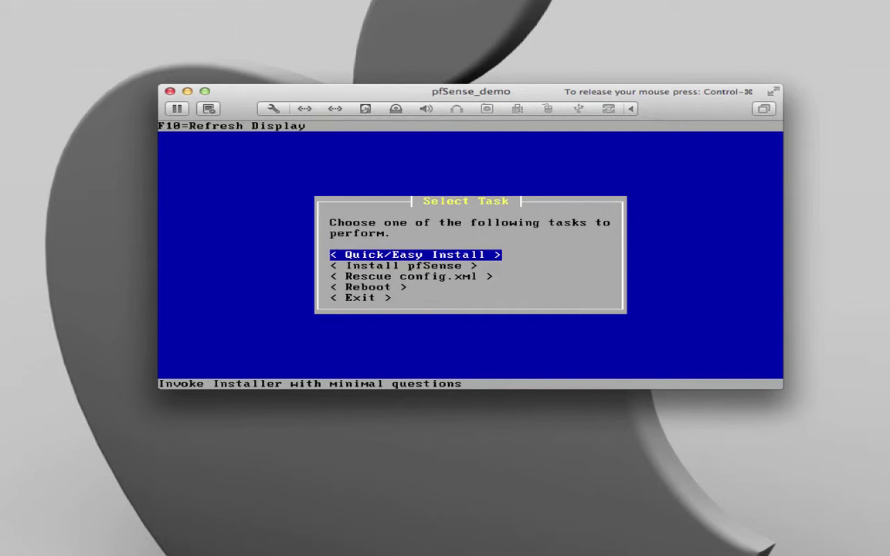
- Run Quick/Easy Install with the Standard Kernel and reboot
{"action": "key", "text": "Return"}
{"action": "key", "text": "Return"}
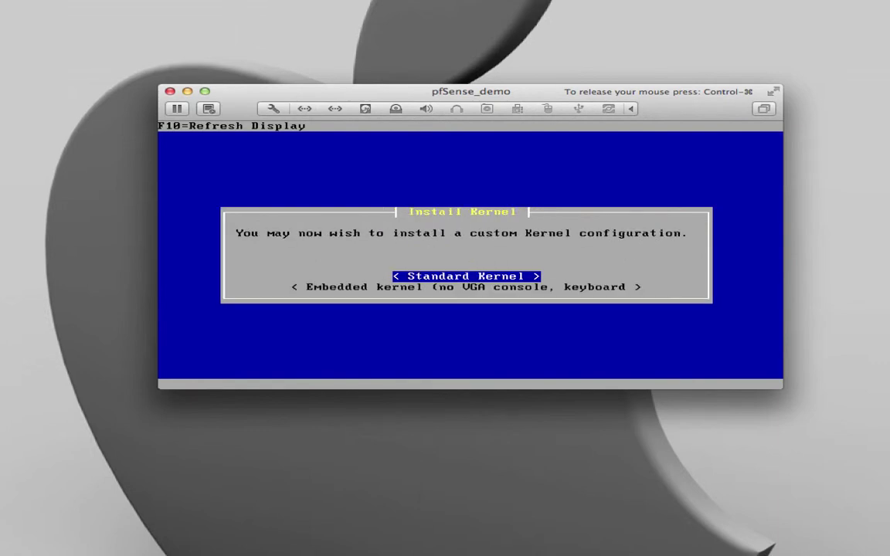
{"action": "key", "text": "Return"}
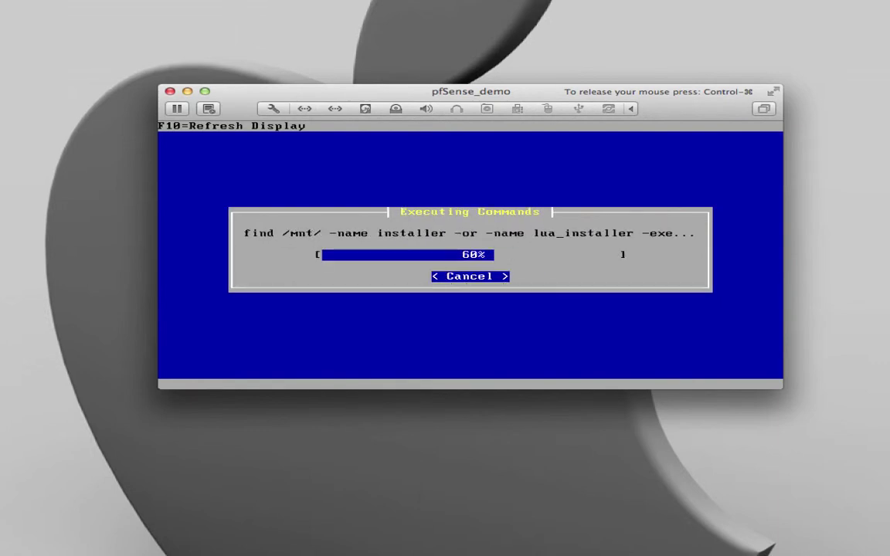
{"action": "key", "text": "Return"}
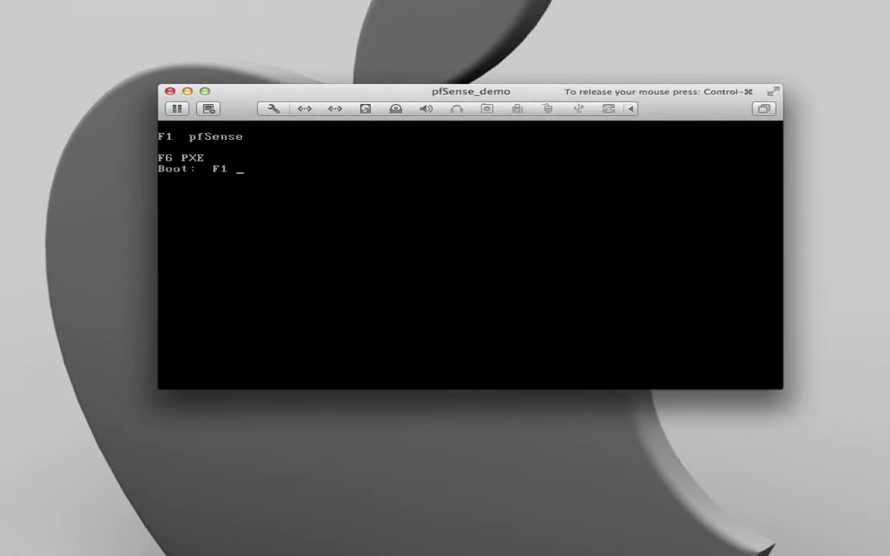
- Boot the default pfSense entry from disk and wait for the VLAN prompt
{"action": "key", "text": "Return"}
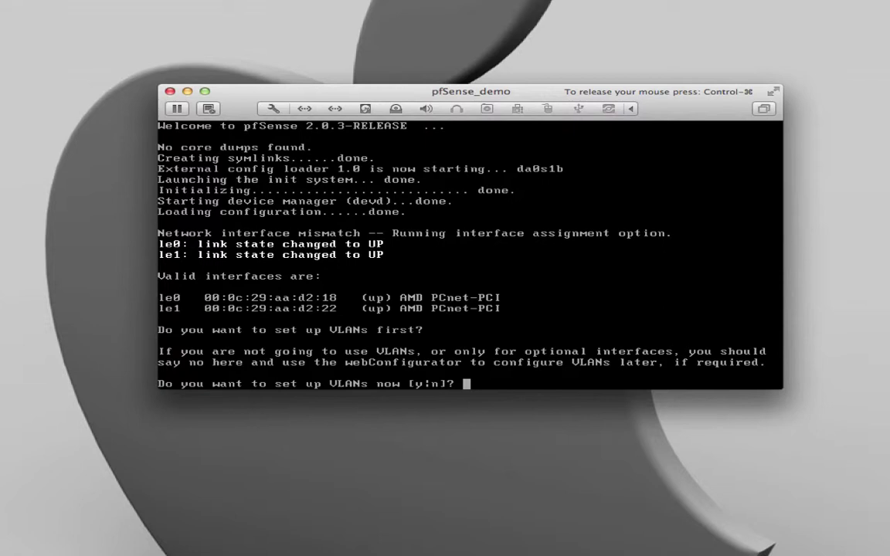
- Decline VLANs, assign le0 as WAN and le1 as LAN, skip Optional 1, and confirm
{"action": "type", "text": "n"}
{"action": "key", "text": "Return"}
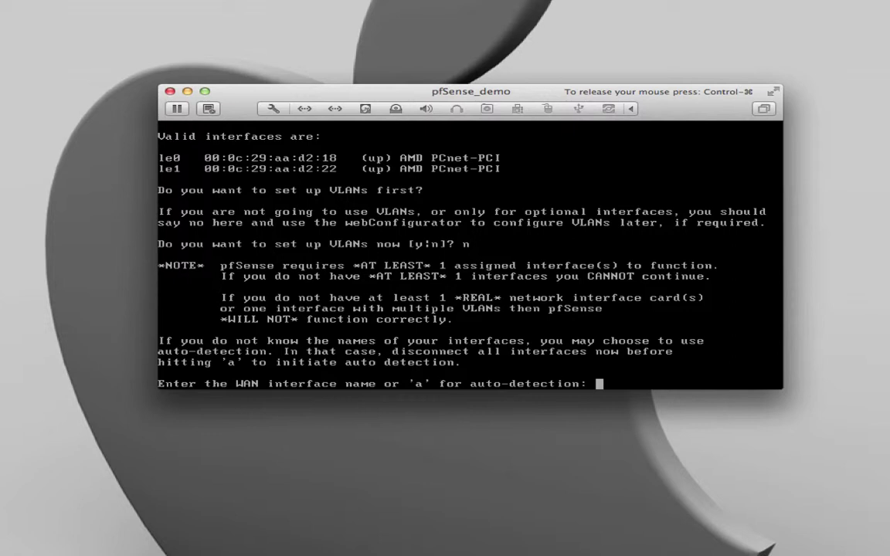
{"action": "type", "text": "le0"}
{"action": "key", "text": "Return"}
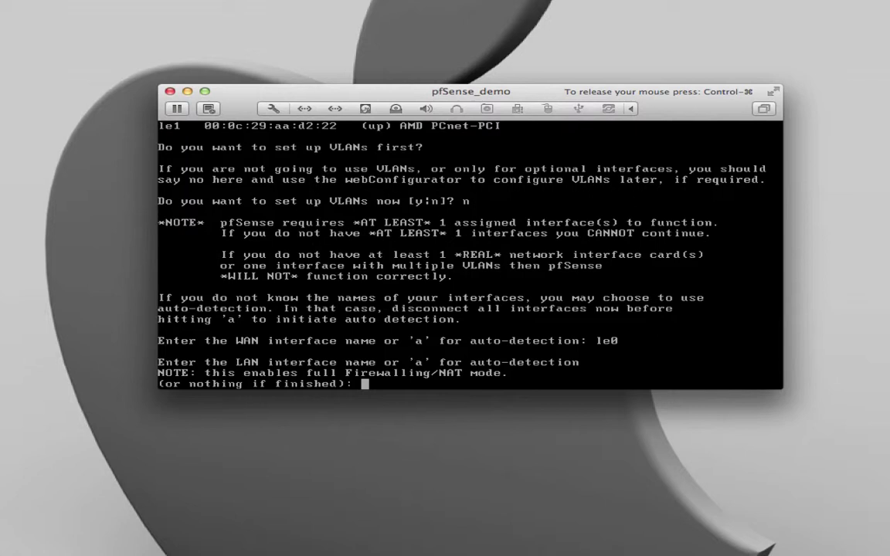
{"action": "type", "text": "le1"}
{"action": "key", "text": "Return"}
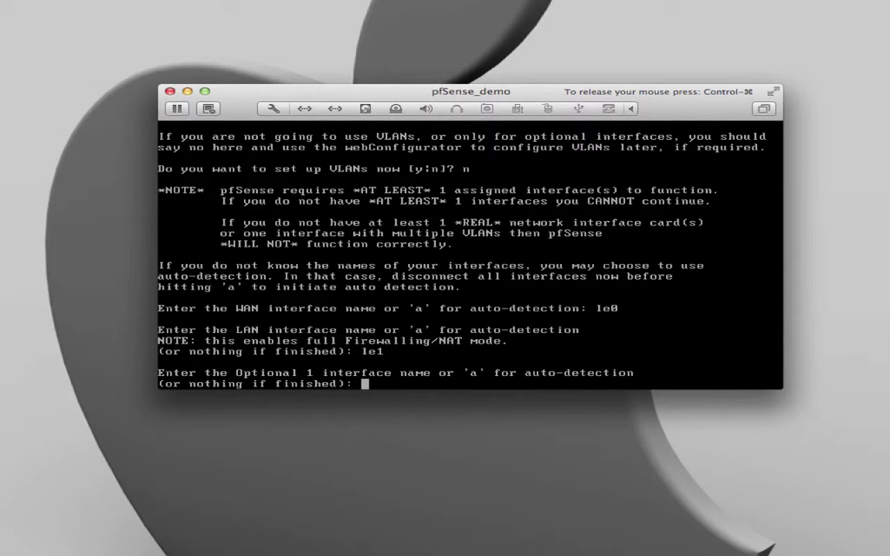
{"action": "key", "text": "Return"}
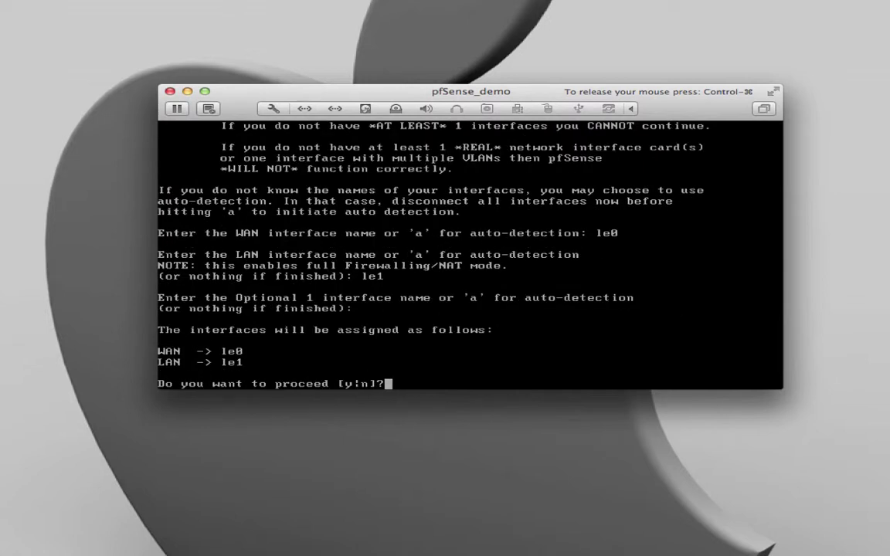
{"action": "type", "text": "y"}
{"action": "key", "text": "Return"}
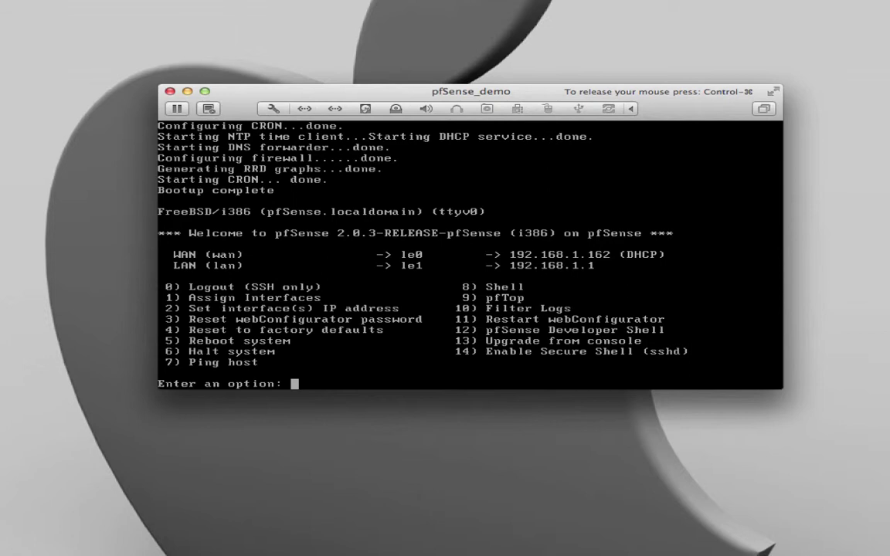
- Set the pfSense LAN interface address to 10.0.0.1 with a /24 subnet
{"action": "type", "text": "2"}
{"action": "key", "text": "Return"}
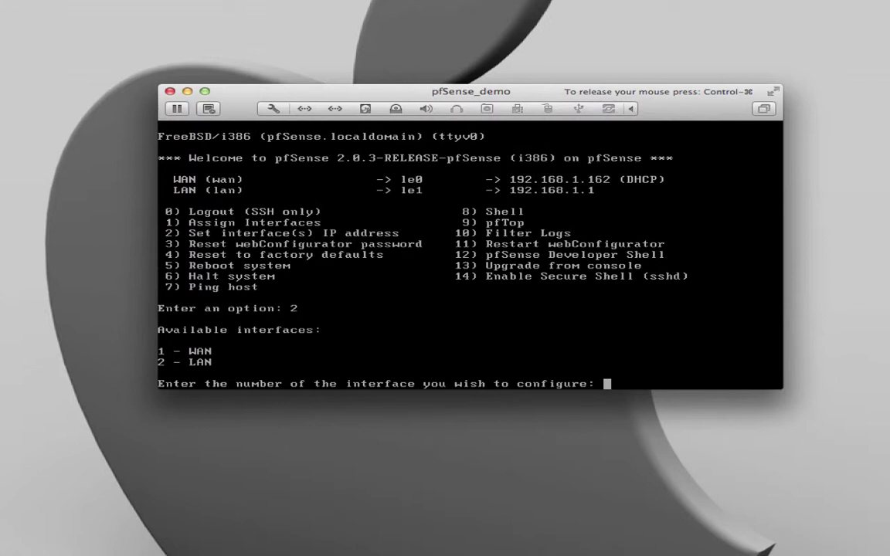
{"action": "type", "text": "2"}
{"action": "key", "text": "Return"}
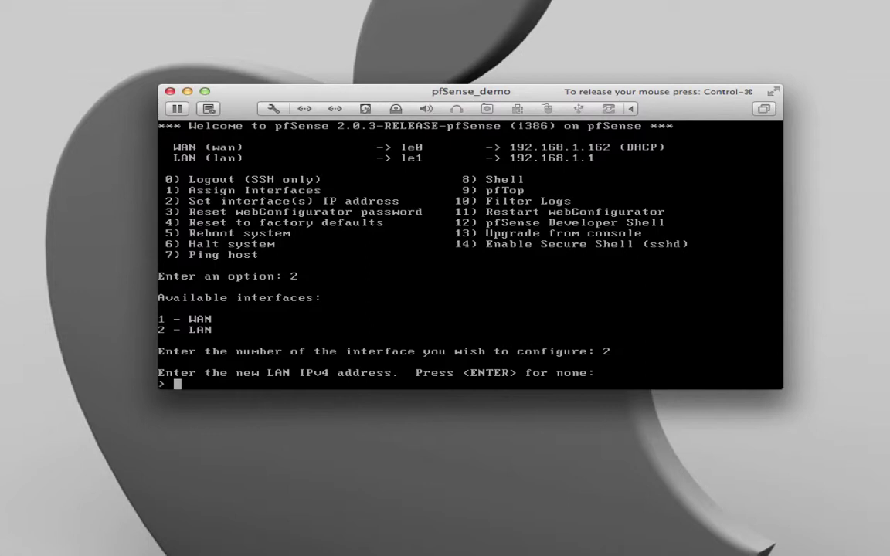
{"action": "type", "text": "10.0.0.1"}
{"action": "key", "text": "Return"}
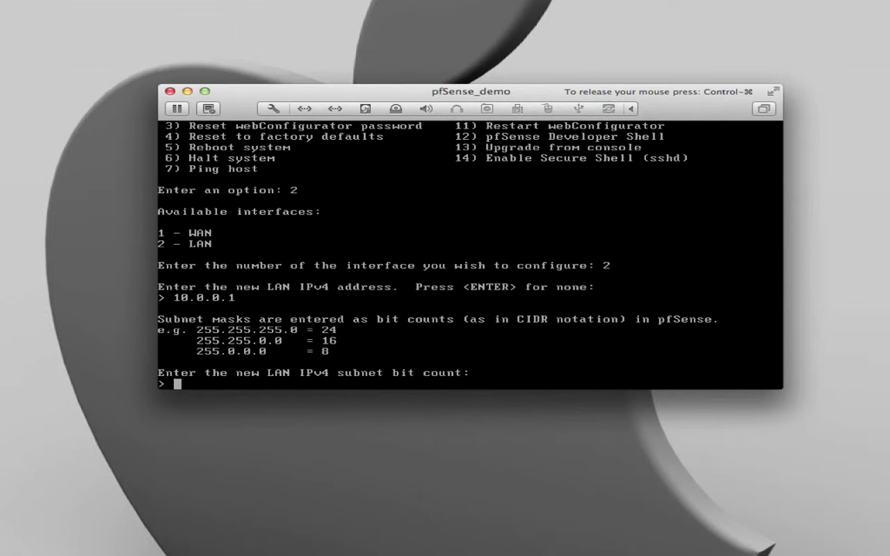
{"action": "type", "text": "24"}
{"action": "key", "text": "Return"}
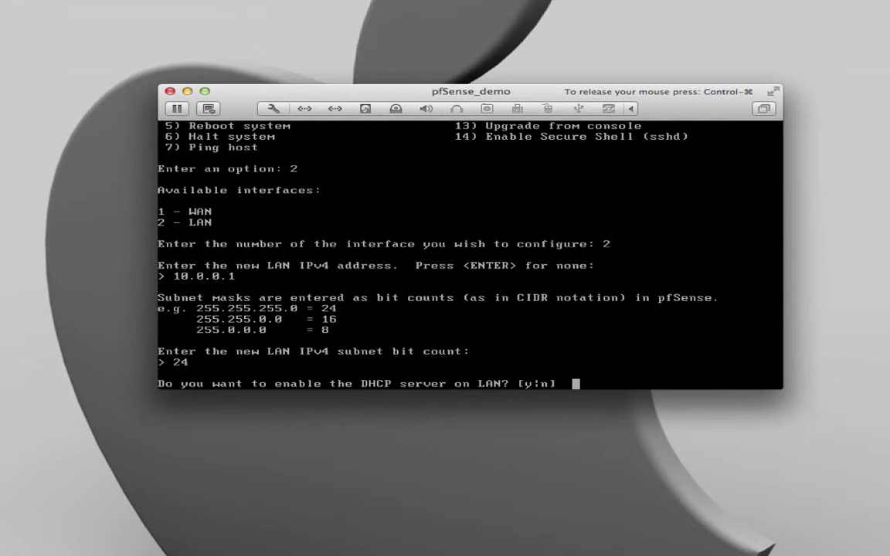
- Enable LAN DHCP from 10.0.0.100 to 10.0.0.200 and revert the webConfigurator to HTTP
{"action": "type", "text": "y"}
{"action": "key", "text": "Return"}
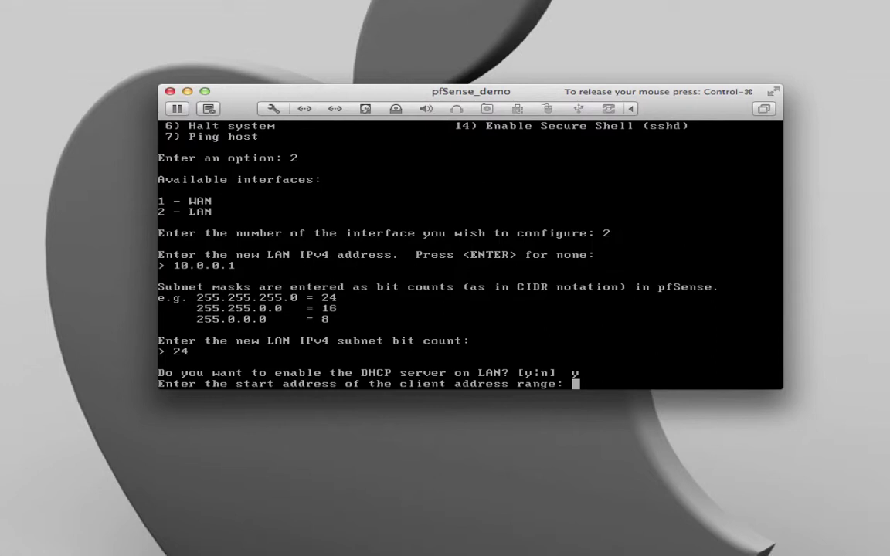
{"action": "type", "text": "10.0.0.100"}
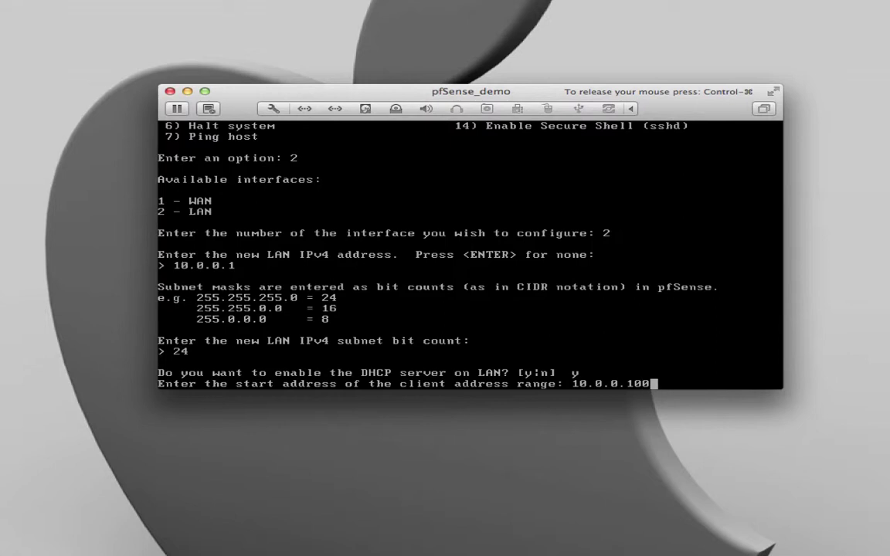
{"action": "key", "text": "Return"}
{"action": "type", "text": "100"}
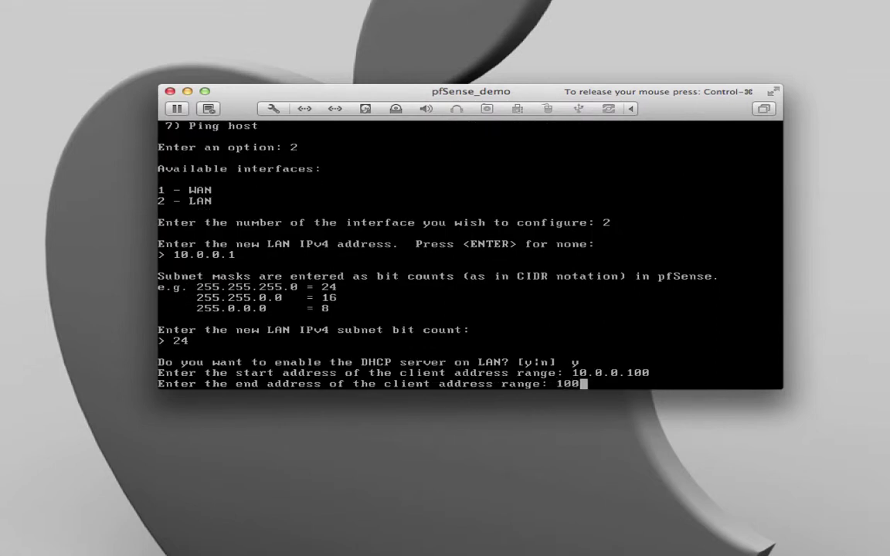
{"action": "key", "text": "BackSpace"}
{"action": "type", "text": ".0.0.200"}
{"action": "key", "text": "Return"}
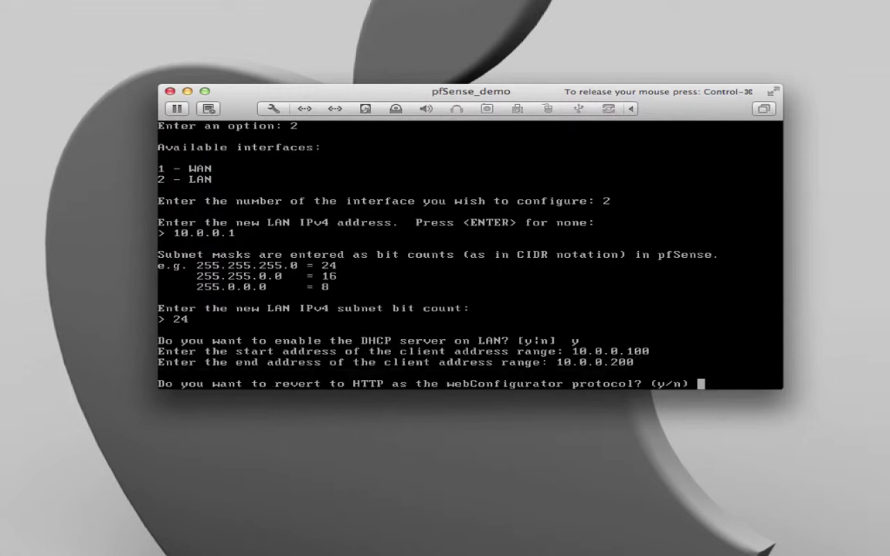
{"action": "type", "text": "y"}
{"action": "key", "text": "Return"}
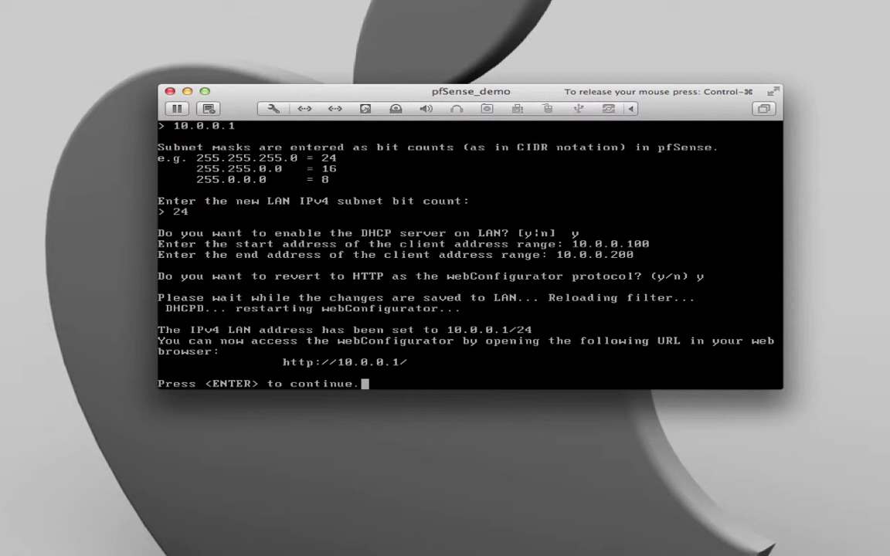
- Return pfSense to its console menu and check the Mac VM's network adapter options unchanged
{"action": "key", "text": "Return"}
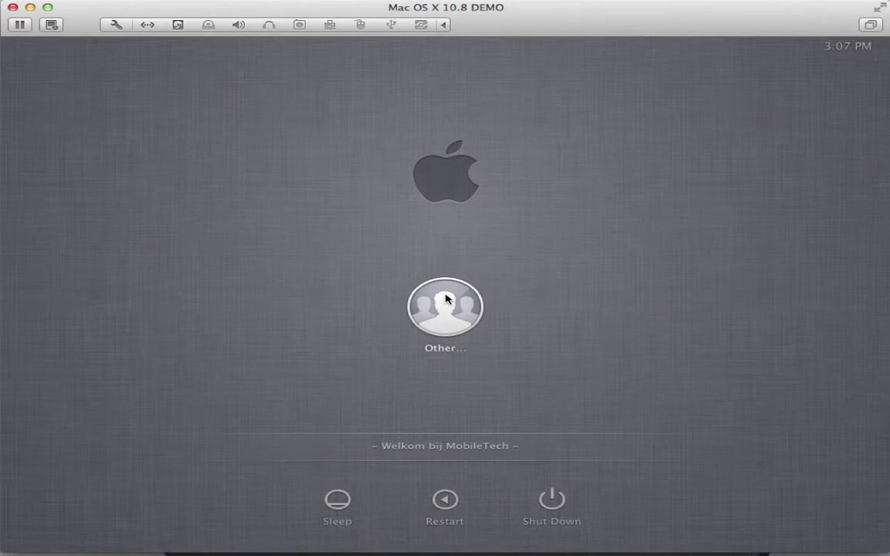
{"action": "left_click", "coordinate": [147, 25]}
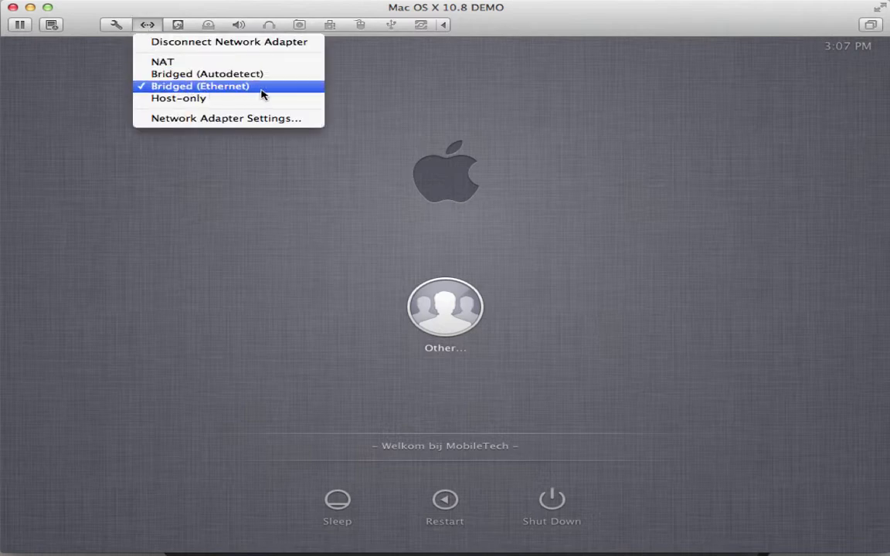
{"action": "left_click", "coordinate": [266, 180]}
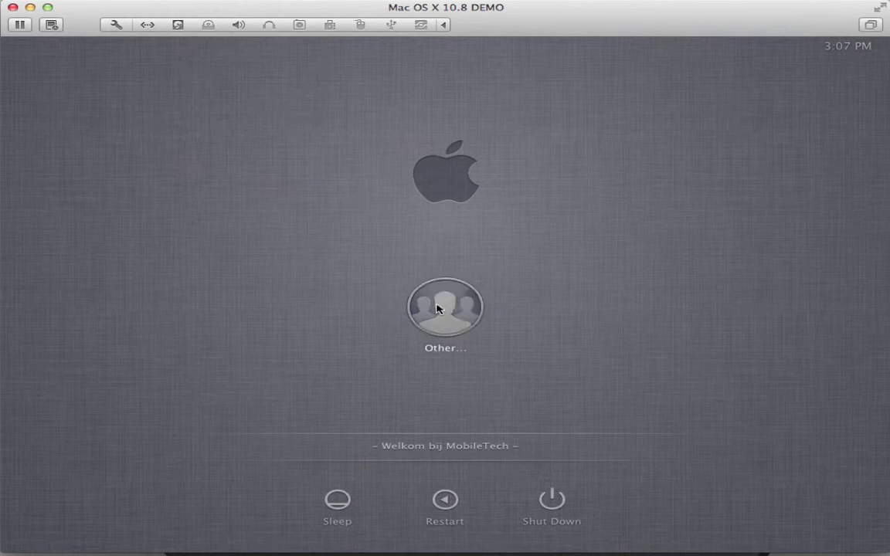
- Log in to the Mac client VM with the admin account and its password
{"action": "left_click", "coordinate": [438, 309]}
{"action": "type", "text": "admin"}
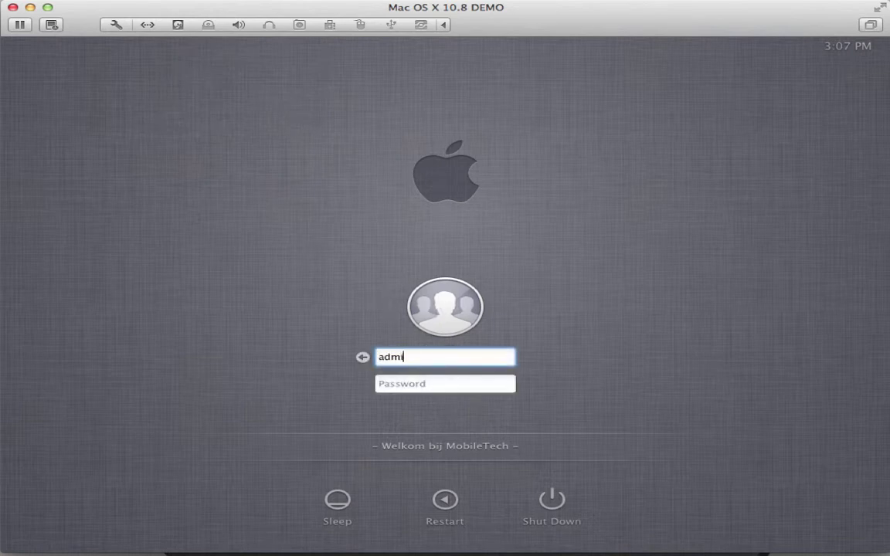
{"action": "key", "text": "Tab"}
{"action": "type", "text": "a"}
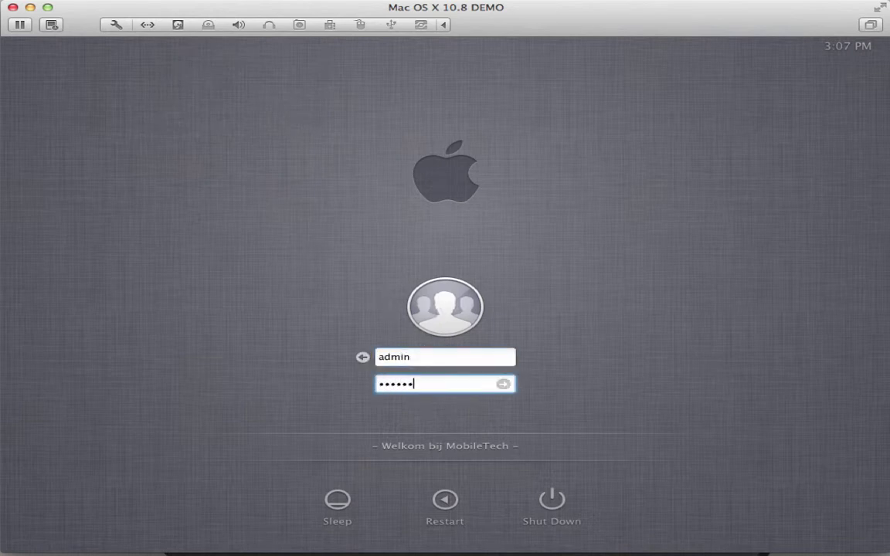
{"action": "key", "text": "Return"}
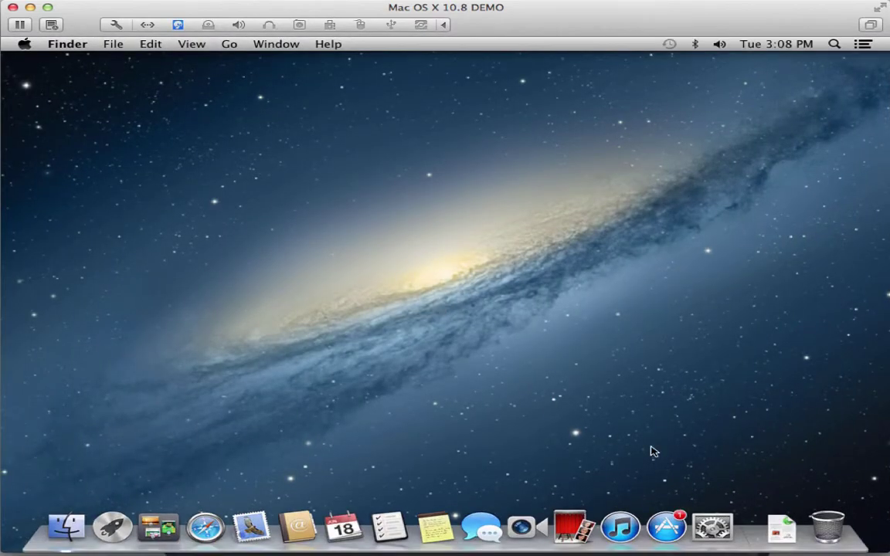
- Open Network preferences and inspect the Ethernet adapter's advanced DNS settings
{"action": "left_click", "coordinate": [712, 526]}
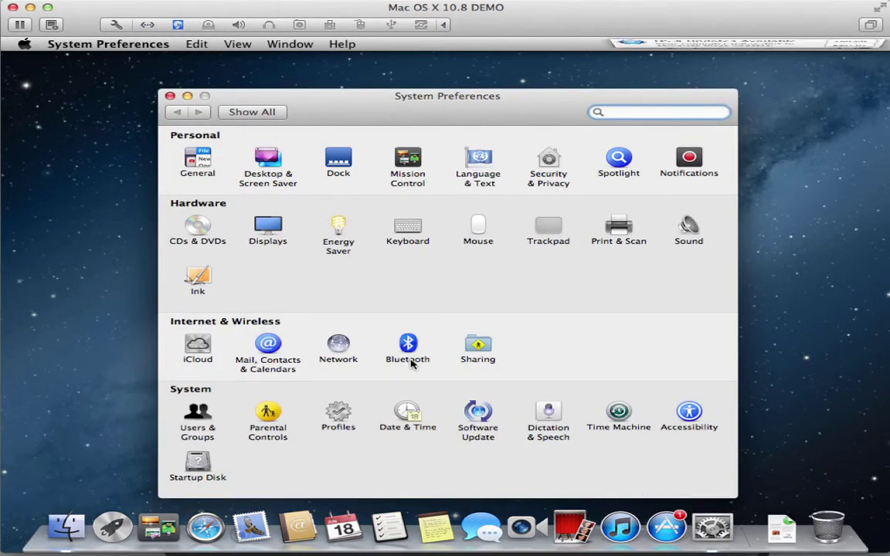
{"action": "left_click", "coordinate": [336, 347]}
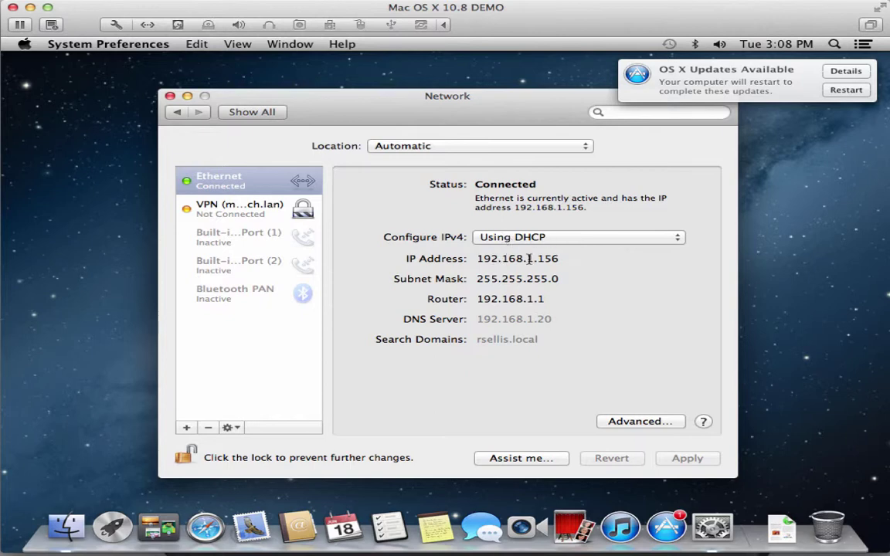
{"action": "left_click", "coordinate": [601, 421]}
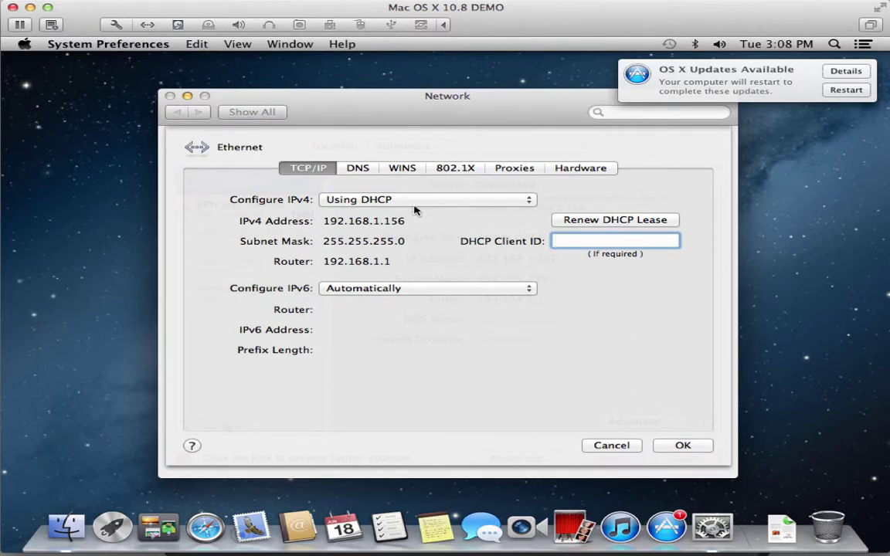
{"action": "left_click", "coordinate": [363, 168]}
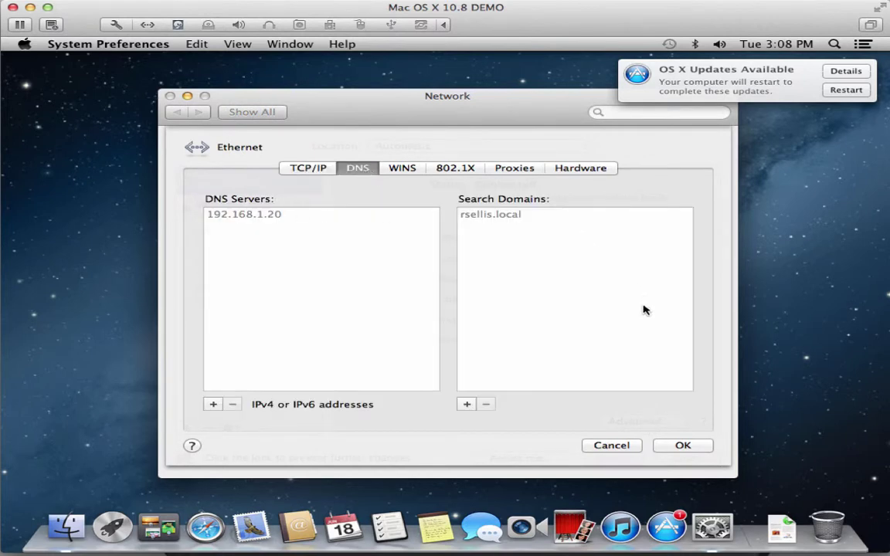
{"action": "left_click", "coordinate": [618, 444]}
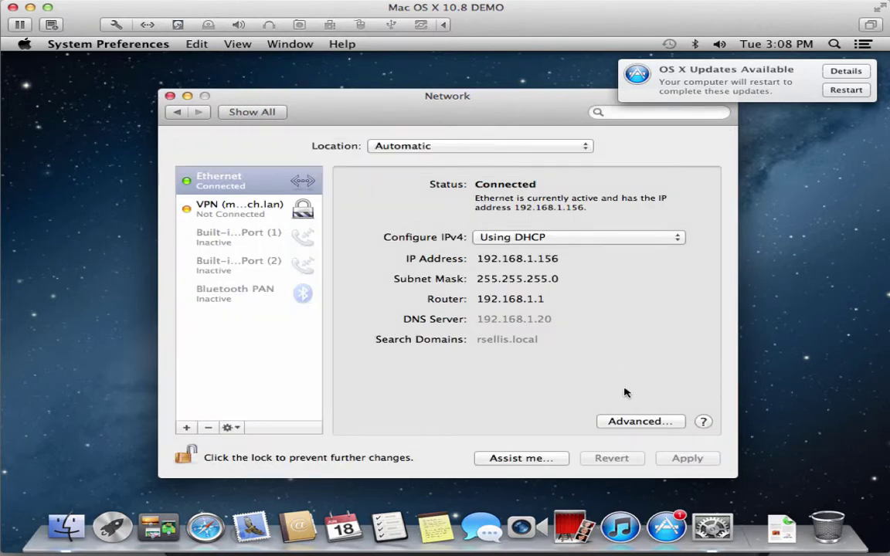
- Renew the DHCP lease to get 10.0.0.100, verify DNS 10.0.0.1, and close System Preferences
{"action": "left_click", "coordinate": [627, 421]}
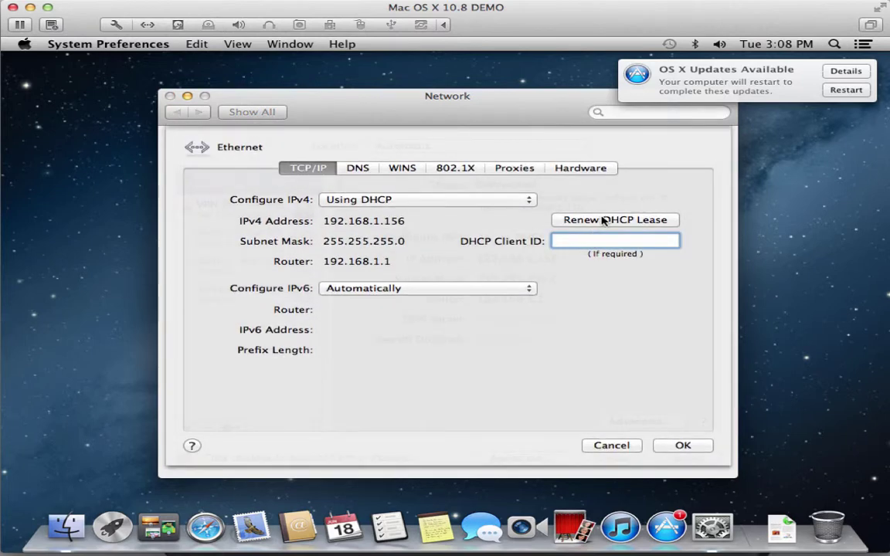
{"action": "left_click", "coordinate": [603, 220]}
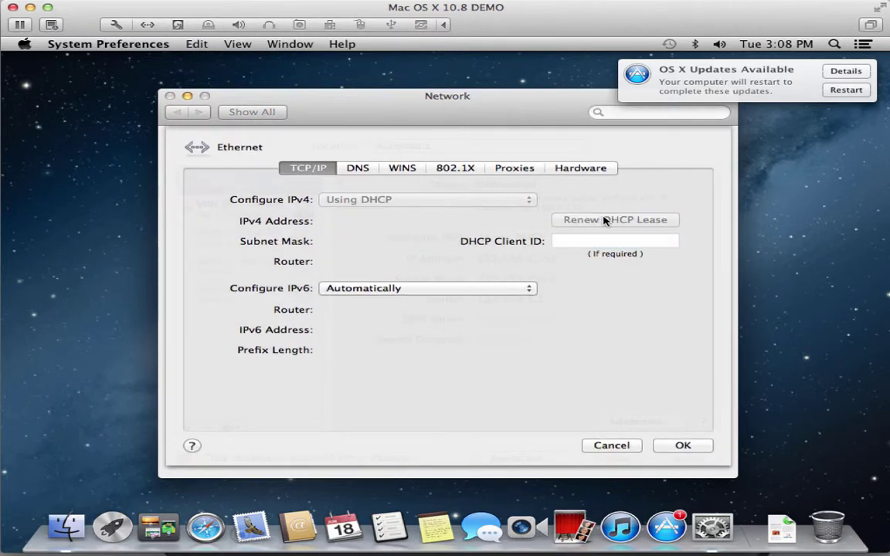
{"action": "left_click", "coordinate": [604, 220]}
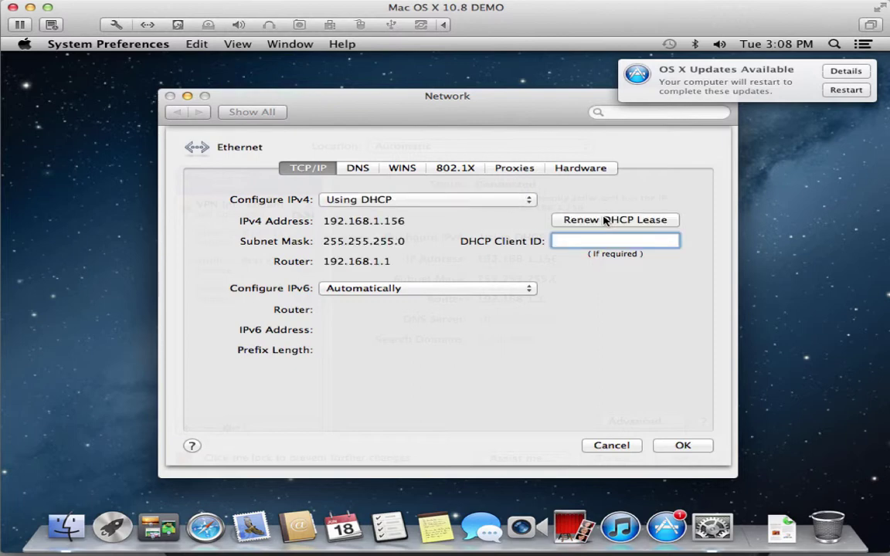
{"action": "left_click", "coordinate": [605, 220]}
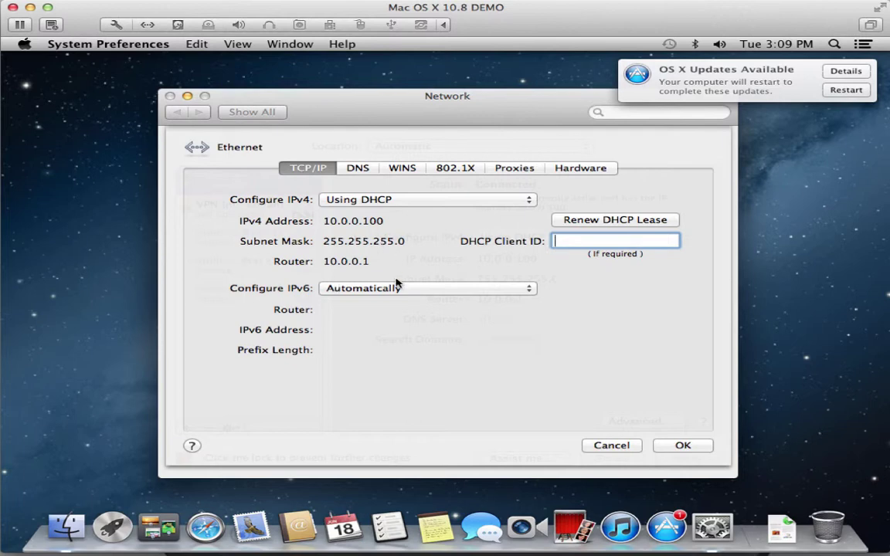
{"action": "left_click", "coordinate": [361, 170]}
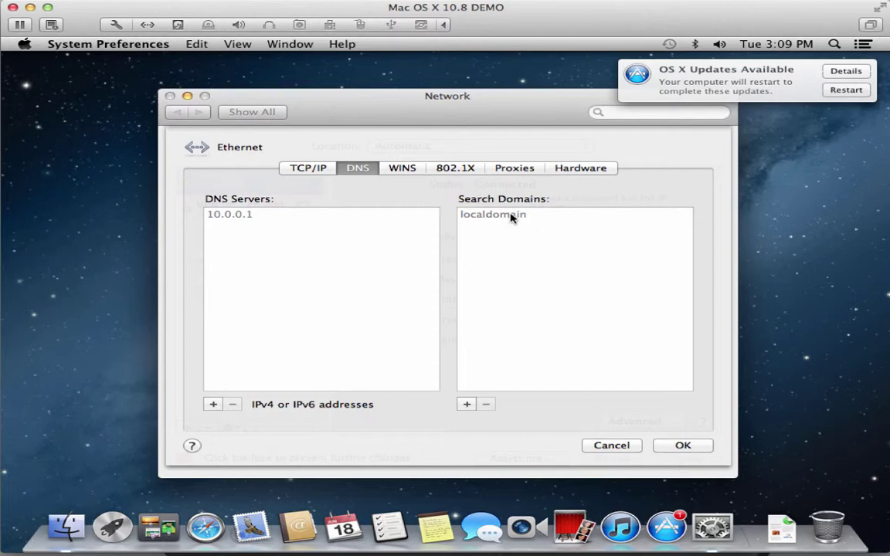
{"action": "left_click", "coordinate": [617, 444]}
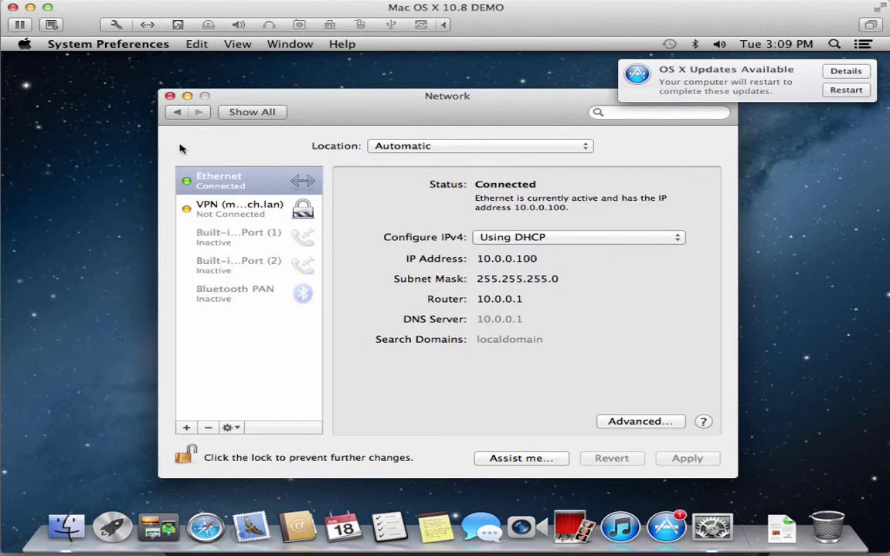
{"action": "left_click", "coordinate": [170, 96]}
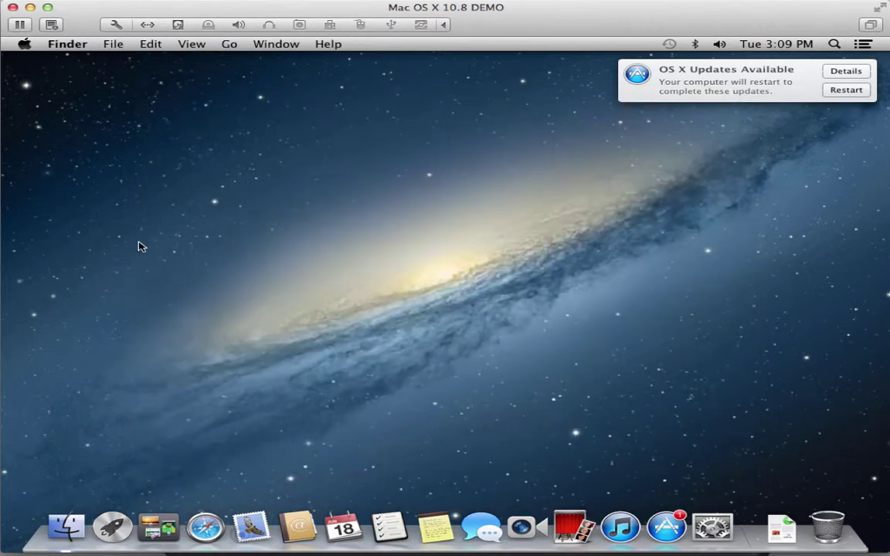
- Launch Safari and try loading glr.nl, which fails to load
{"action": "left_click", "coordinate": [205, 526]}
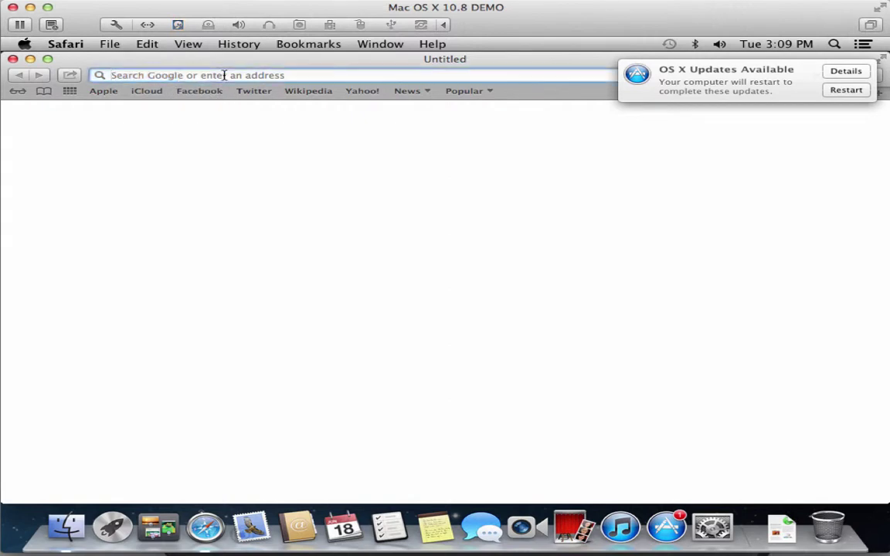
{"action": "type", "text": "glr.nl"}
{"action": "key", "text": "Return"}
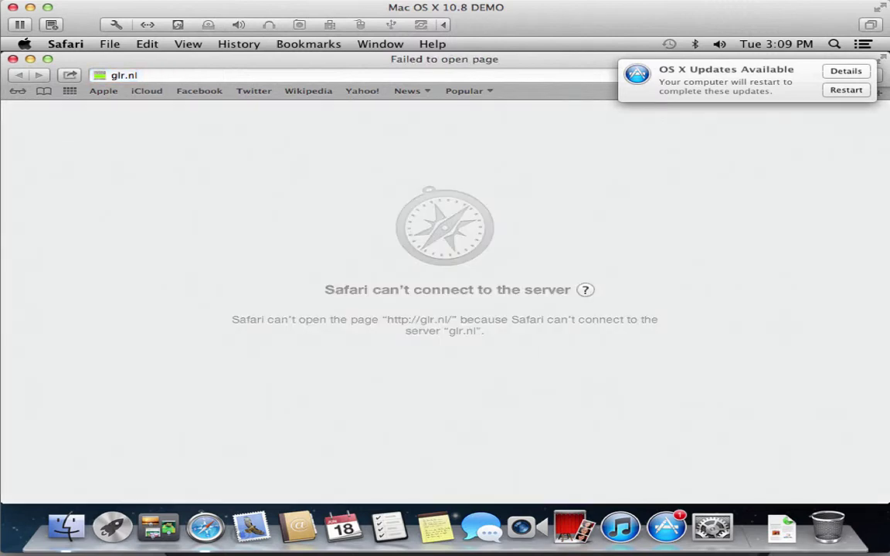
- Replace the web address with 10.0.0.1 to reach the pfSense login page
{"action": "left_click", "coordinate": [167, 77]}
{"action": "triple_click", "coordinate": [165, 75]}
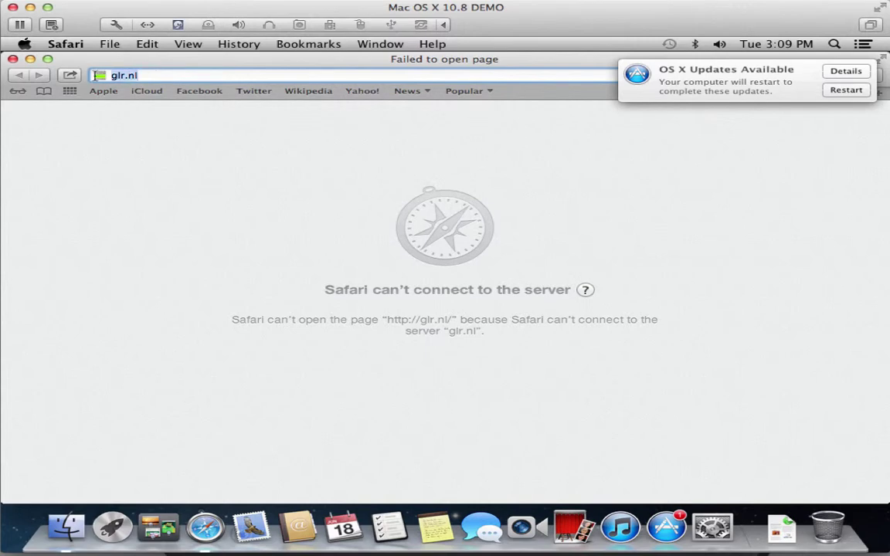
{"action": "type", "text": "10.0.0."}
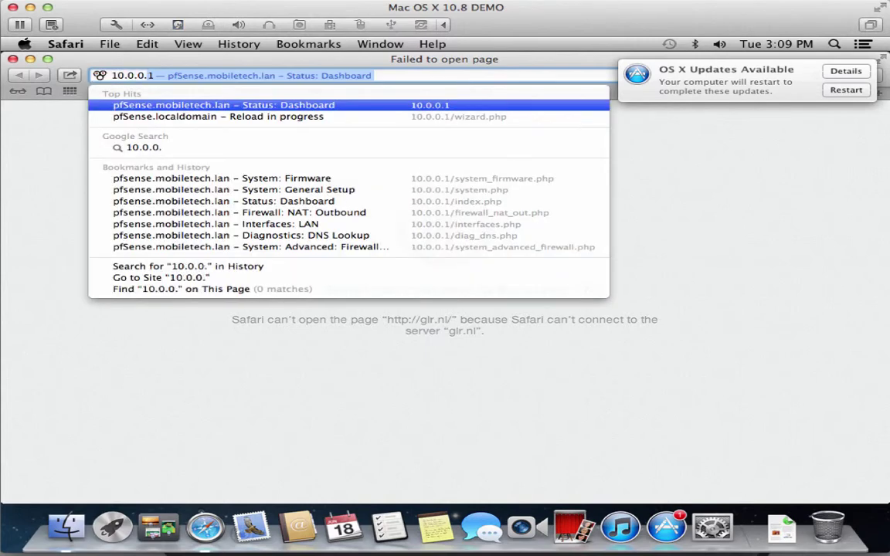
{"action": "key", "text": "Return"}
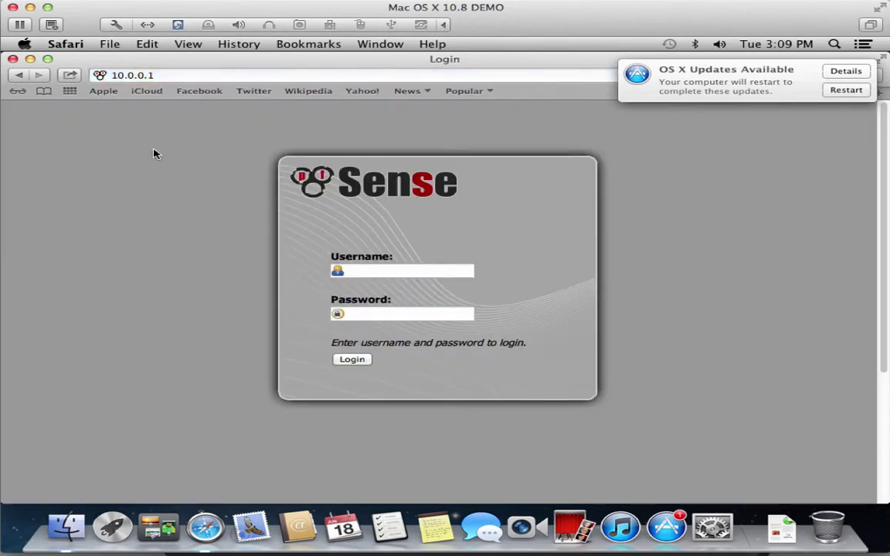
- Log in to pfSense with the admin username and password, declining Safari's save-password offer
{"action": "type", "text": "admipfsense"}
{"action": "key", "text": "Return"}
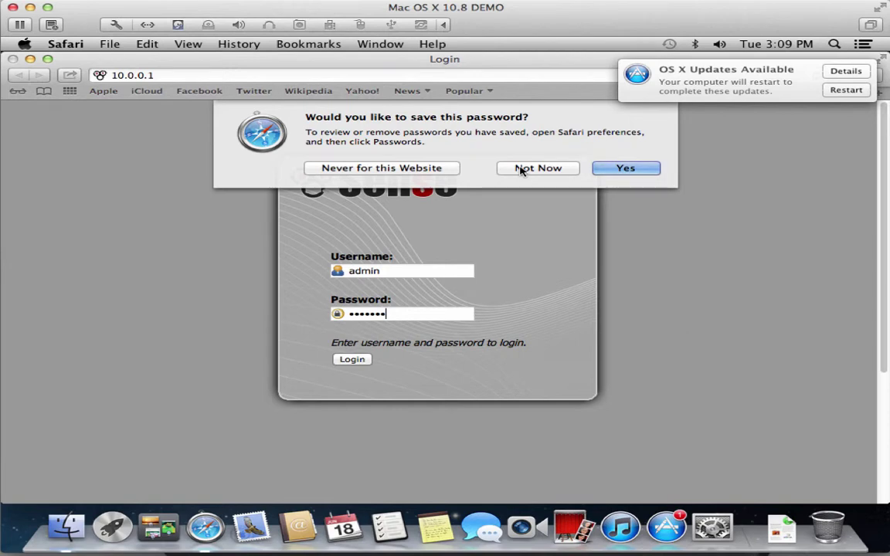
{"action": "left_click", "coordinate": [521, 169]}
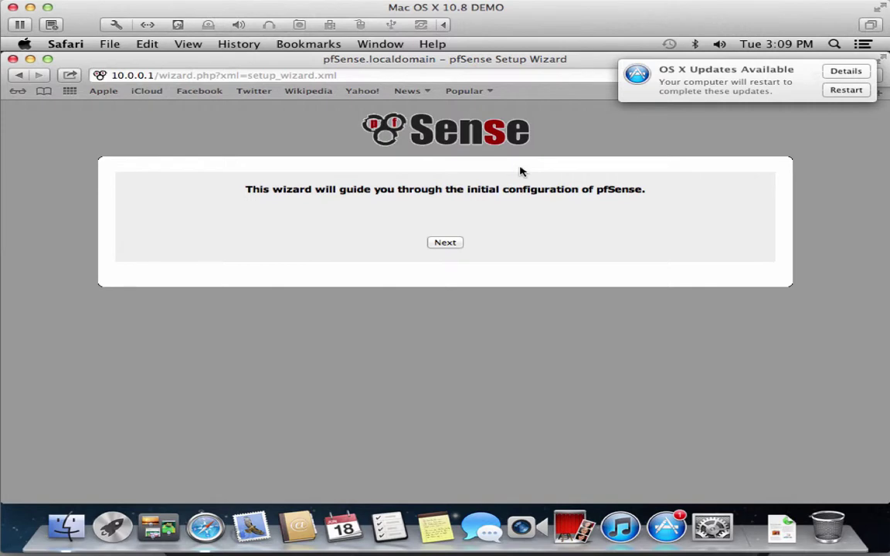
- Dismiss the App Store updates window and start the pfSense setup wizard
{"action": "left_click", "coordinate": [857, 72]}
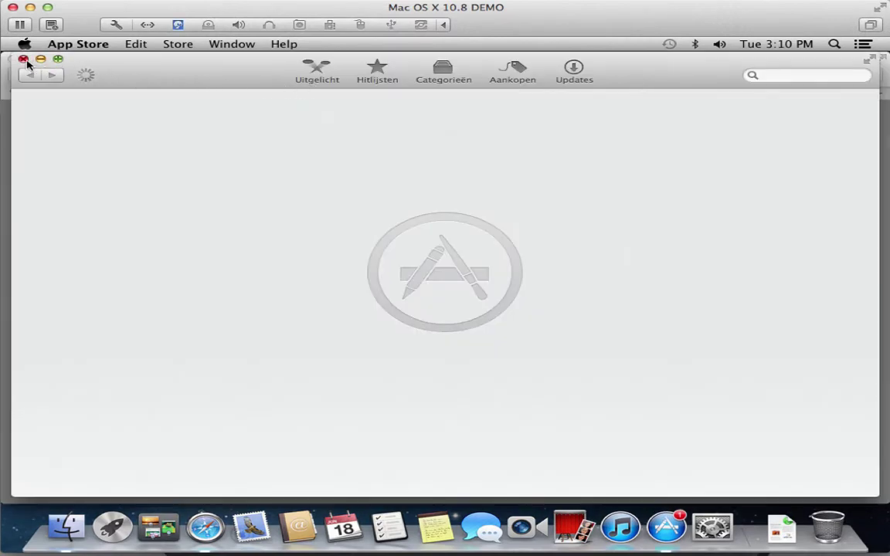
{"action": "left_click", "coordinate": [22, 59]}
{"action": "left_click", "coordinate": [447, 244]}
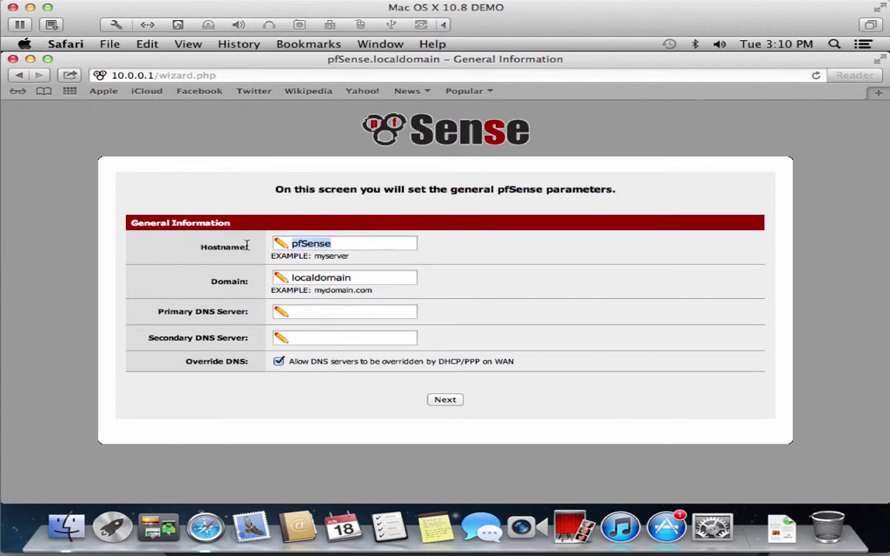
- Enter domain mobiletech.lan, keep hostname pfSense, and continue to Time Server Information
{"action": "key", "text": "Tab"}
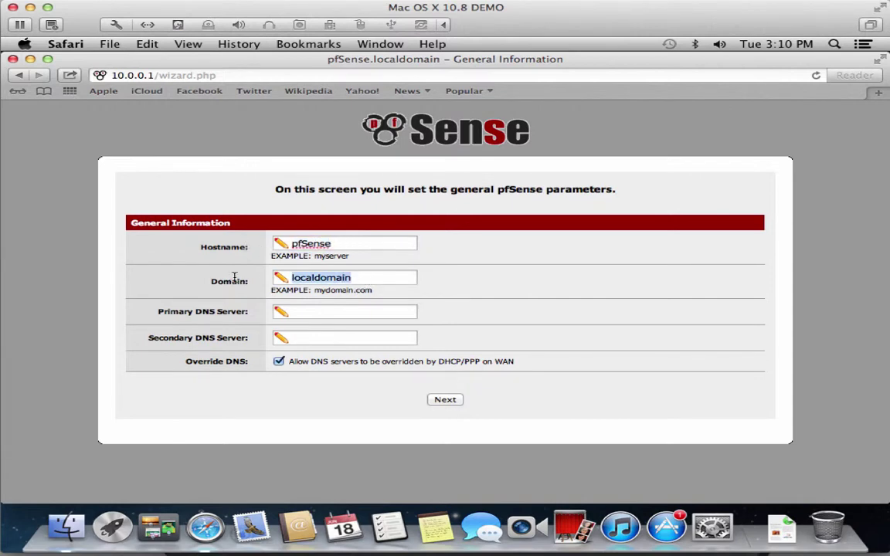
{"action": "type", "text": "mobile"}
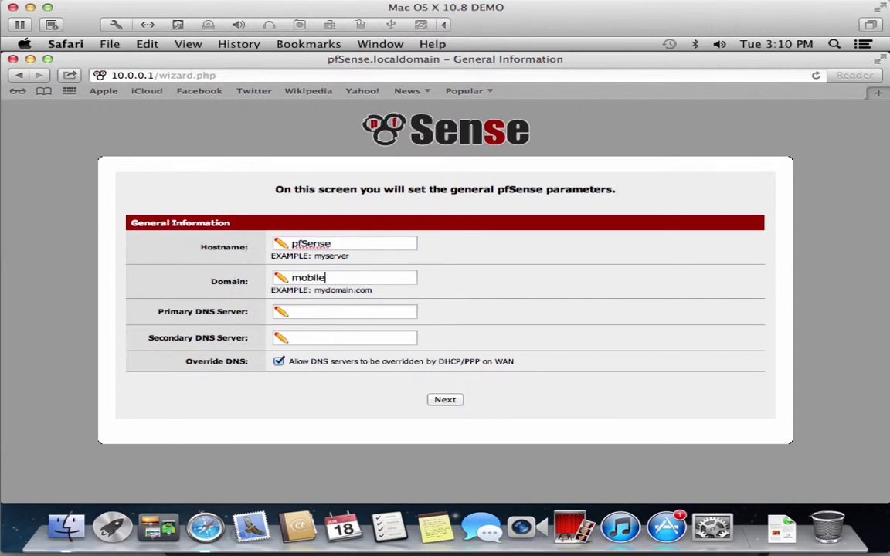
{"action": "type", "text": "tech.lan"}
{"action": "key", "text": "Tab"}
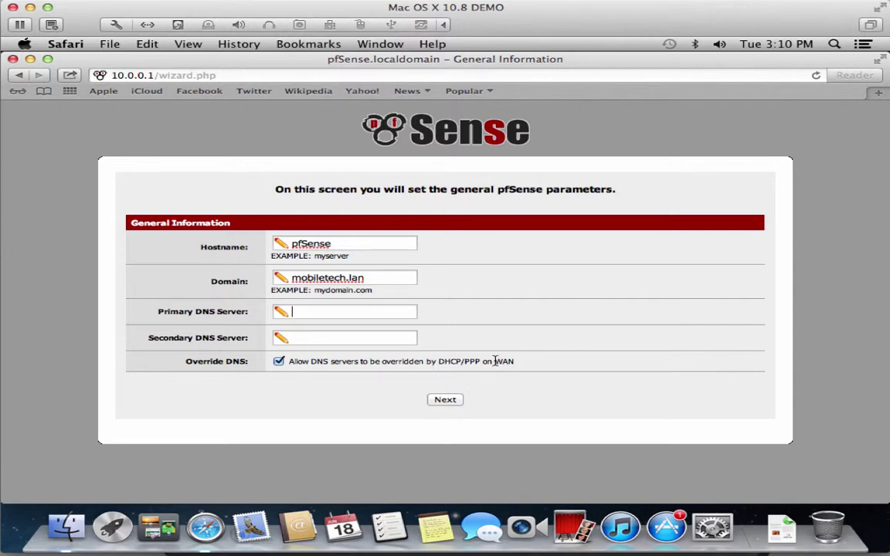
{"action": "left_click", "coordinate": [445, 399]}
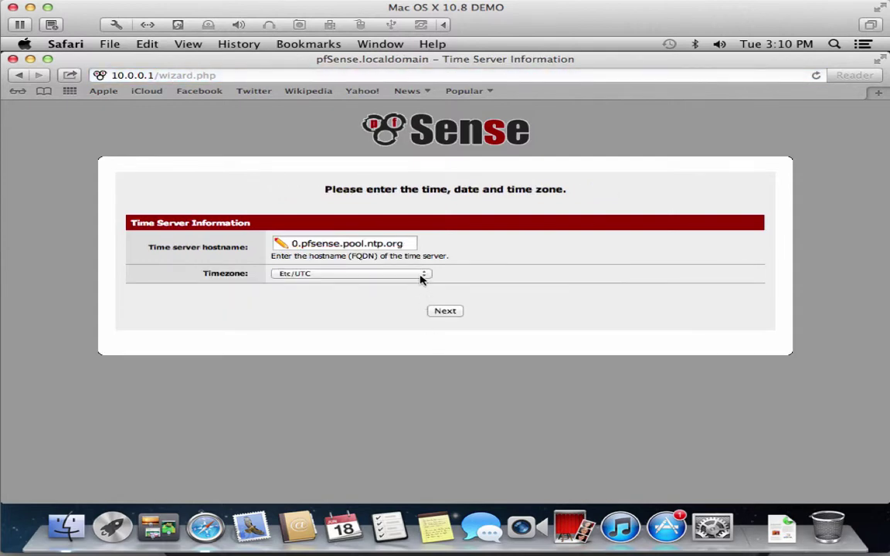
- Set the timezone to Europe/Amsterdam and continue to the WAN step
{"action": "left_click", "coordinate": [423, 275]}
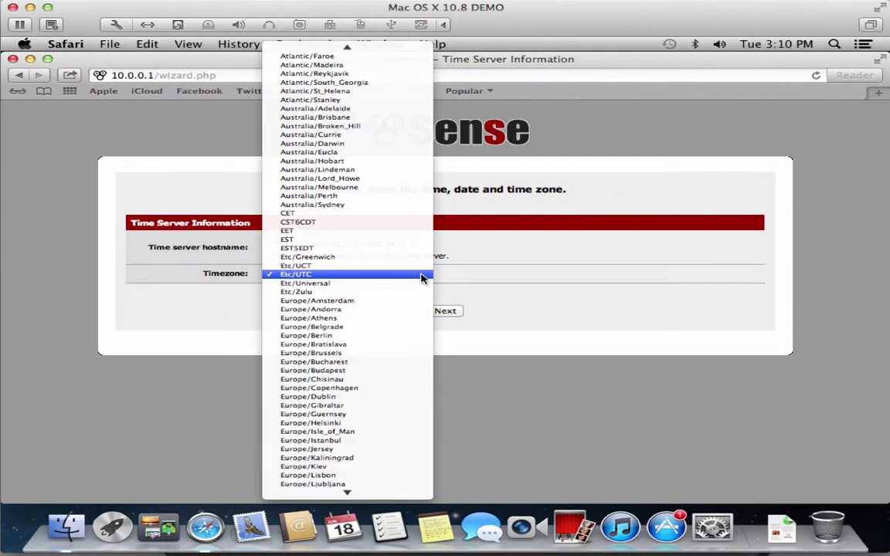
{"action": "left_click", "coordinate": [411, 301]}
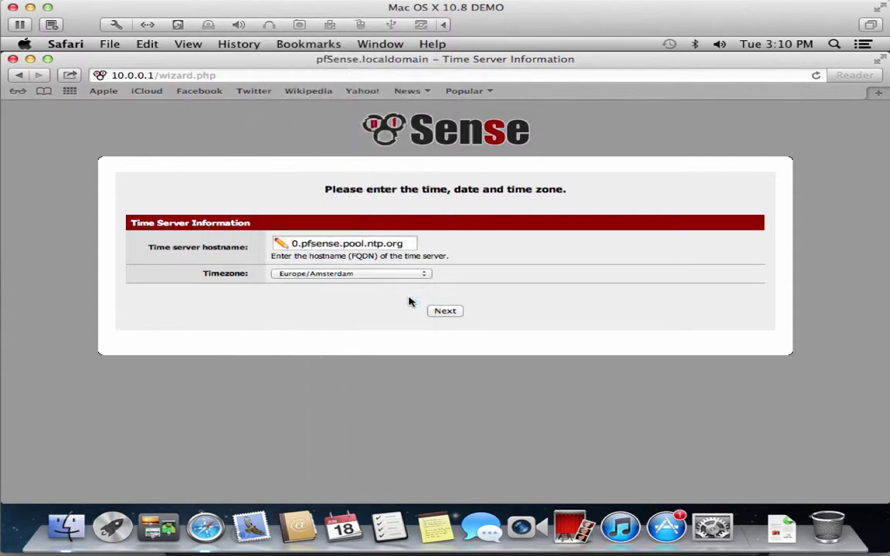
{"action": "left_click", "coordinate": [448, 311]}
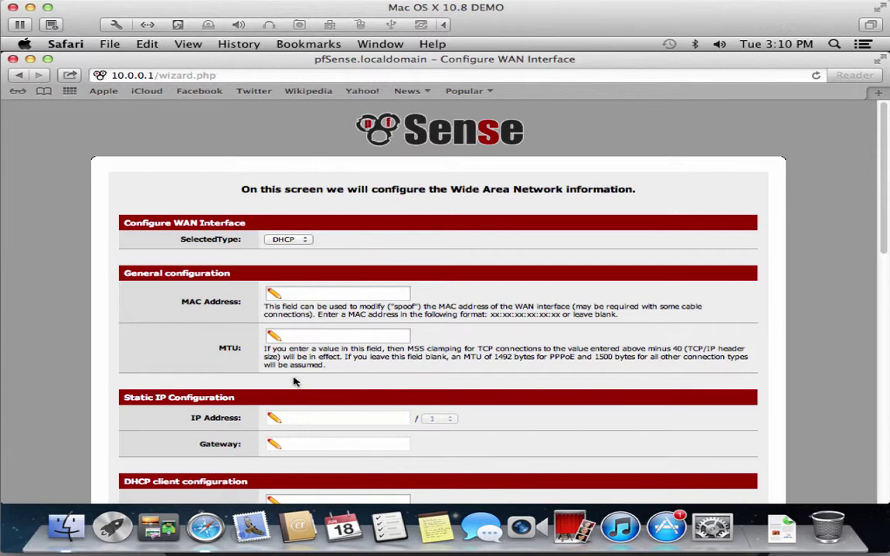
- Keep the WAN connection type on DHCP and continue to the LAN interface step
{"action": "left_click", "coordinate": [293, 239]}
{"action": "left_click", "coordinate": [298, 232]}
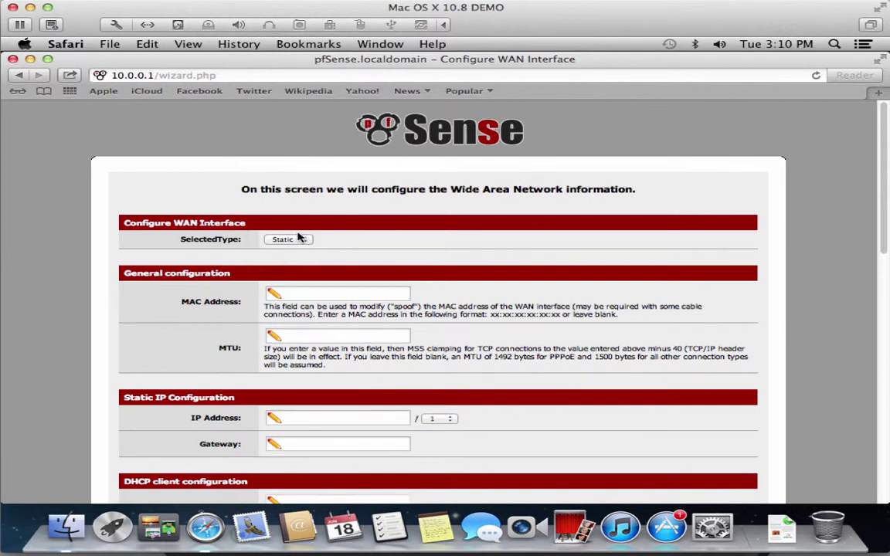
{"action": "left_click", "coordinate": [319, 421]}
{"action": "left_click", "coordinate": [302, 240]}
{"action": "left_click", "coordinate": [300, 249]}
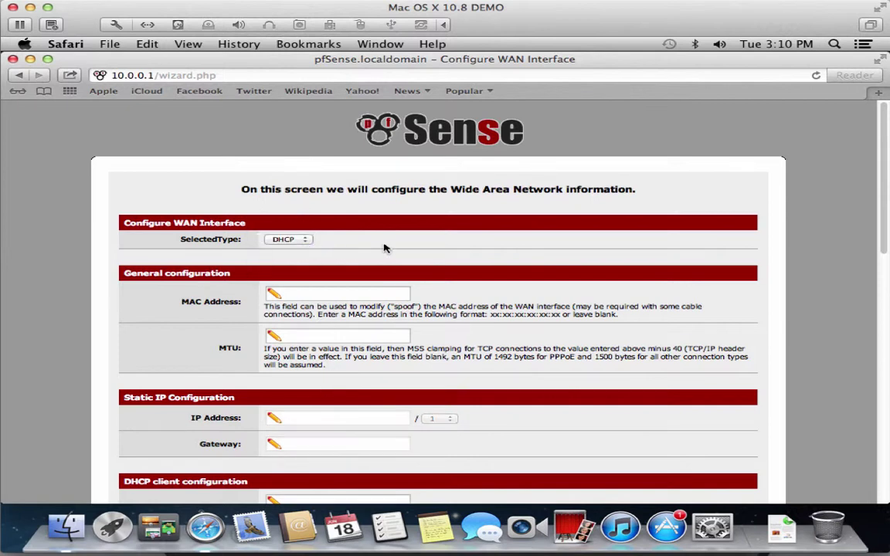
{"action": "left_click_drag", "start_coordinate": [884, 234], "coordinate": [884, 482]}
{"action": "left_click", "coordinate": [445, 461]}
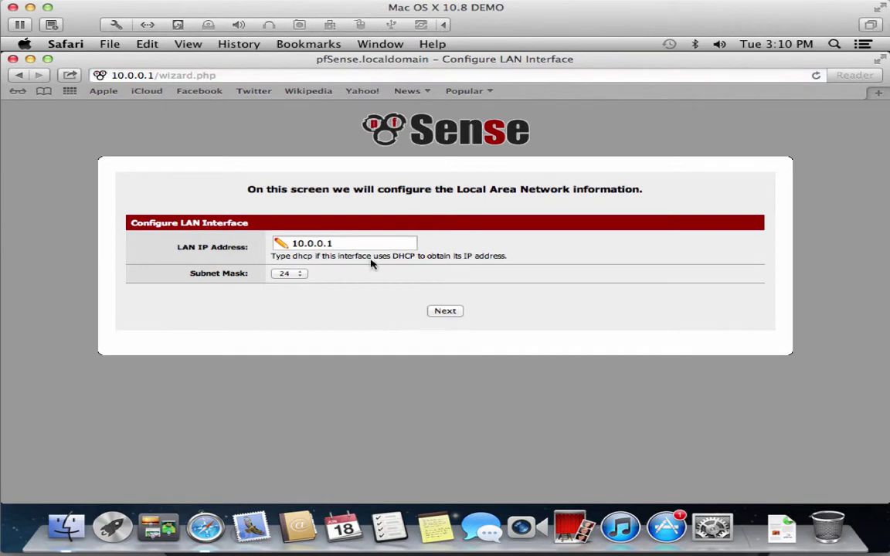
- Keep the LAN address 10.0.0.1 with subnet mask 24 and continue
{"action": "left_click", "coordinate": [289, 274]}
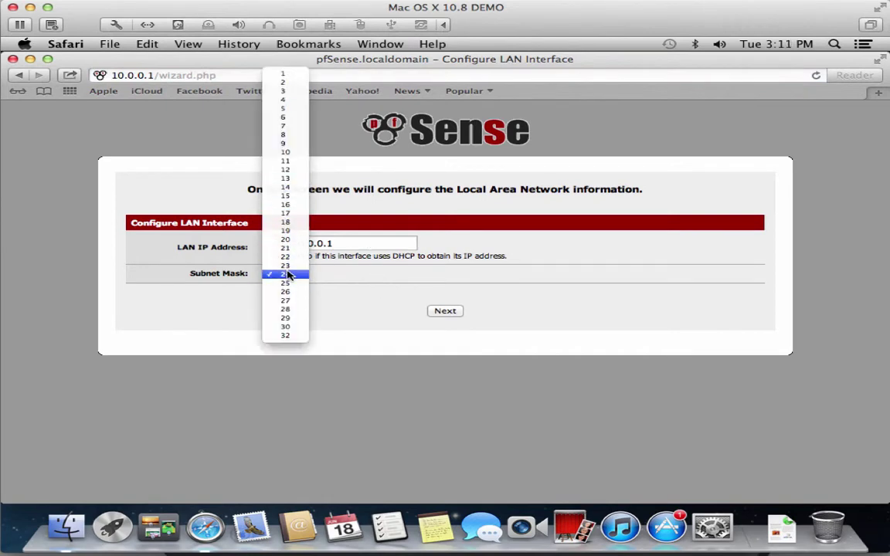
{"action": "left_click", "coordinate": [351, 290]}
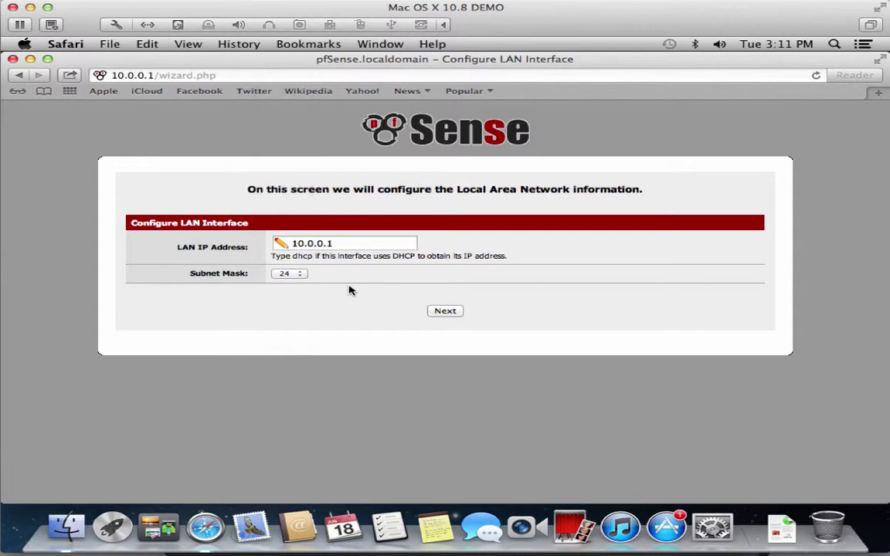
{"action": "left_click", "coordinate": [442, 311]}
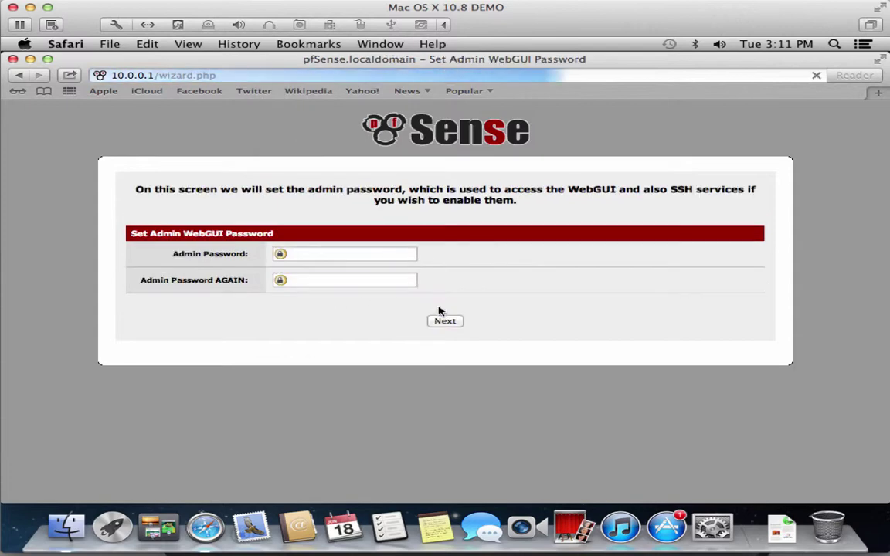
- Enter the new admin password twice, then reload pfSense to finish the wizard
{"action": "left_click", "coordinate": [357, 255]}
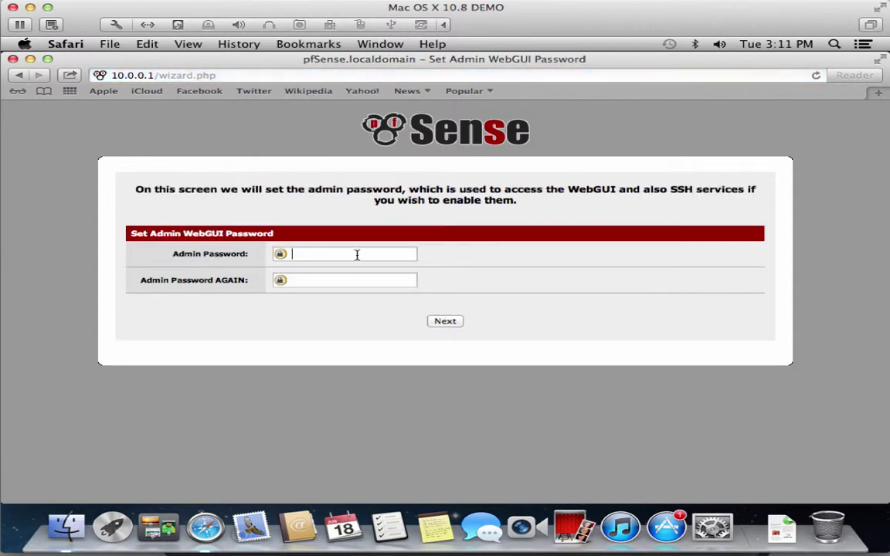
{"action": "type", "text": "pfsens"}
{"action": "key", "text": "Tab"}
{"action": "type", "text": "pfsens"}
{"action": "left_click", "coordinate": [445, 320]}
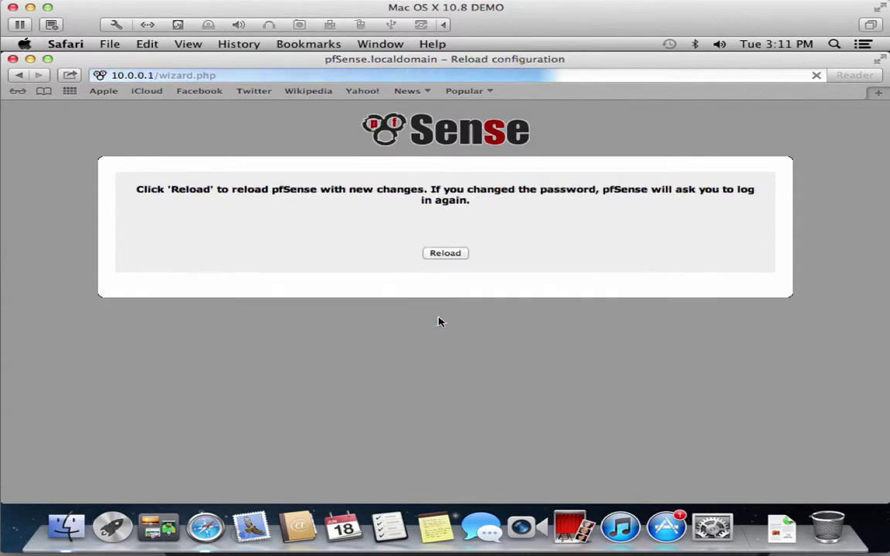
{"action": "left_click", "coordinate": [450, 253]}
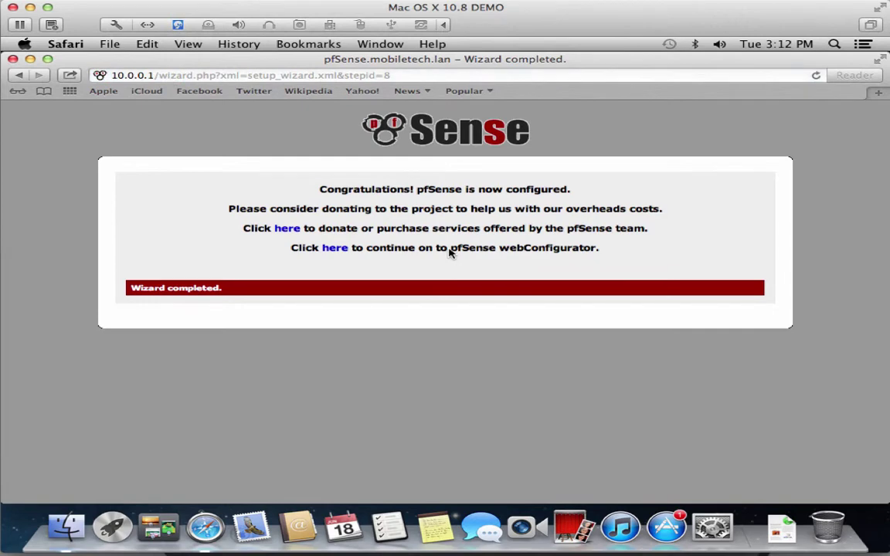
- Open the Status: Dashboard, showing WAN 192.168.1.201 and LAN 10.0.0.1 up, and browse the top menus
{"action": "left_click", "coordinate": [336, 249]}
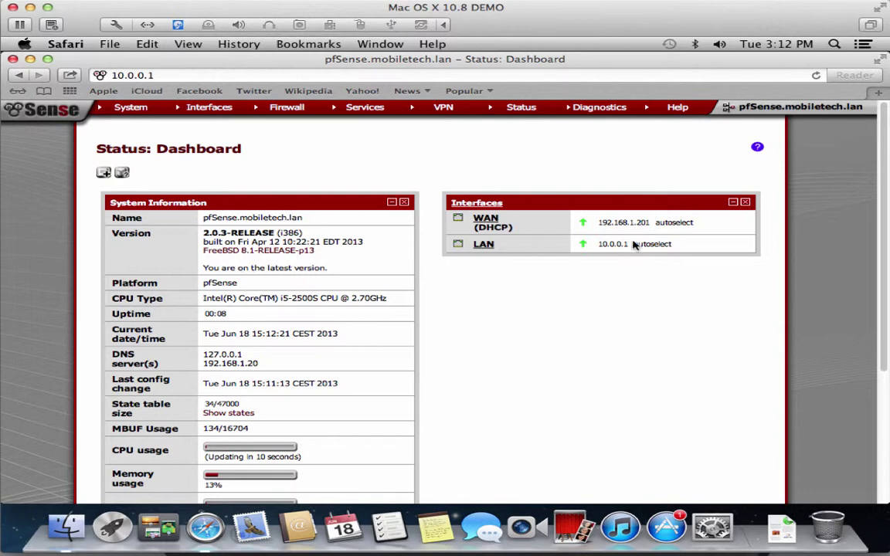
{"action": "left_click_drag", "start_coordinate": [879, 273], "coordinate": [880, 362]}
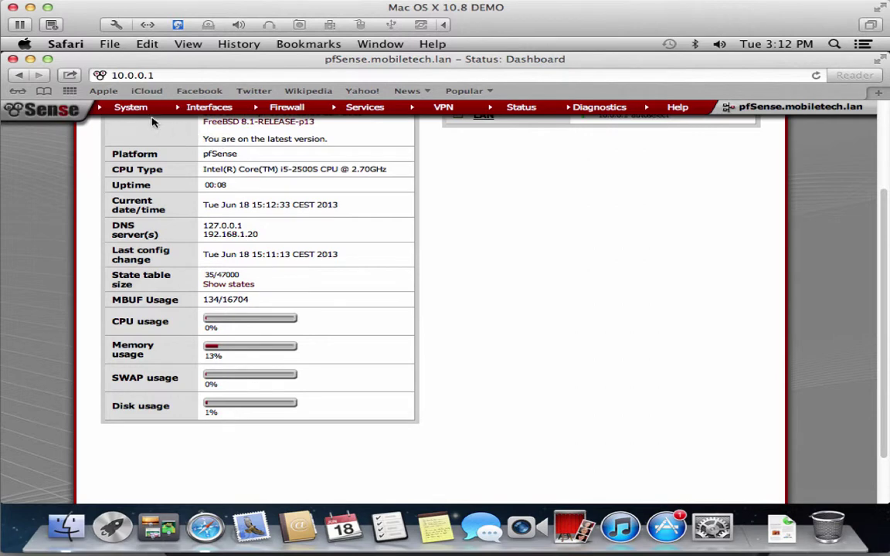
{"action": "mouse_move", "coordinate": [135, 112]}
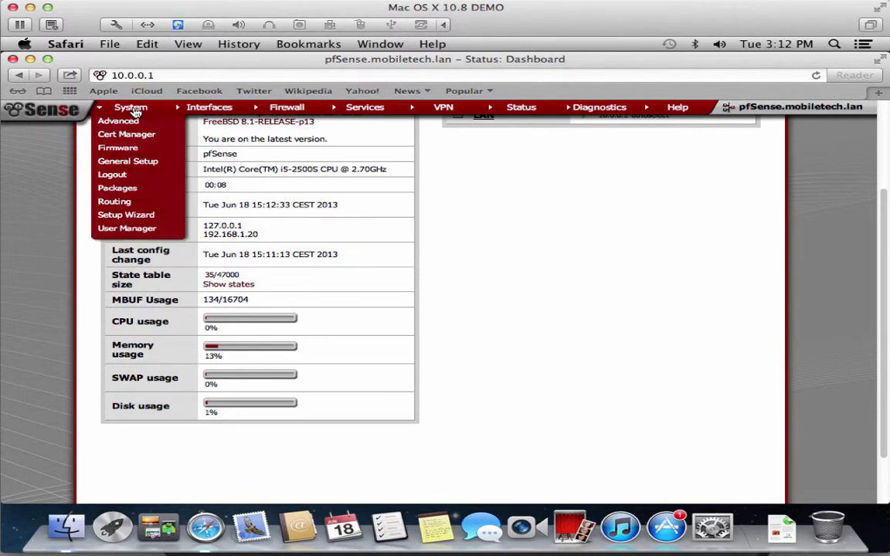
{"action": "mouse_move", "coordinate": [211, 112]}
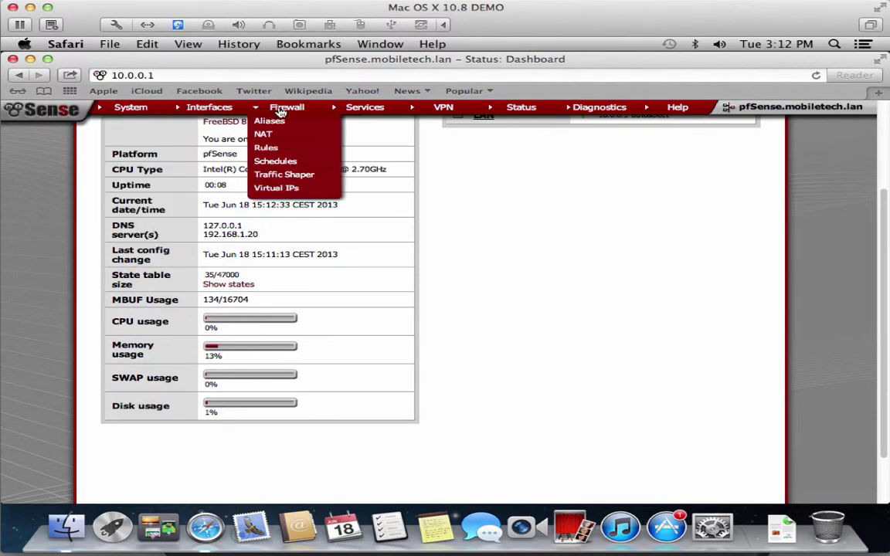
{"action": "mouse_move", "coordinate": [363, 112]}
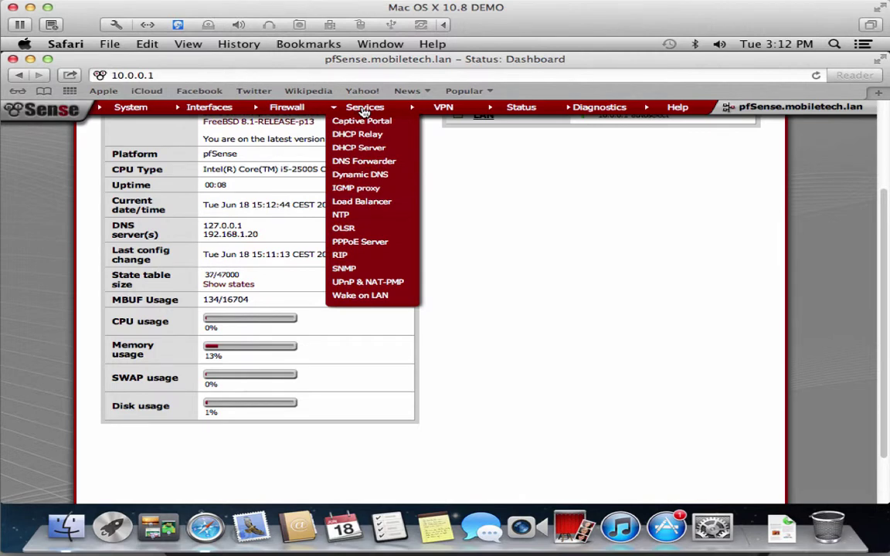
{"action": "mouse_move", "coordinate": [438, 112]}
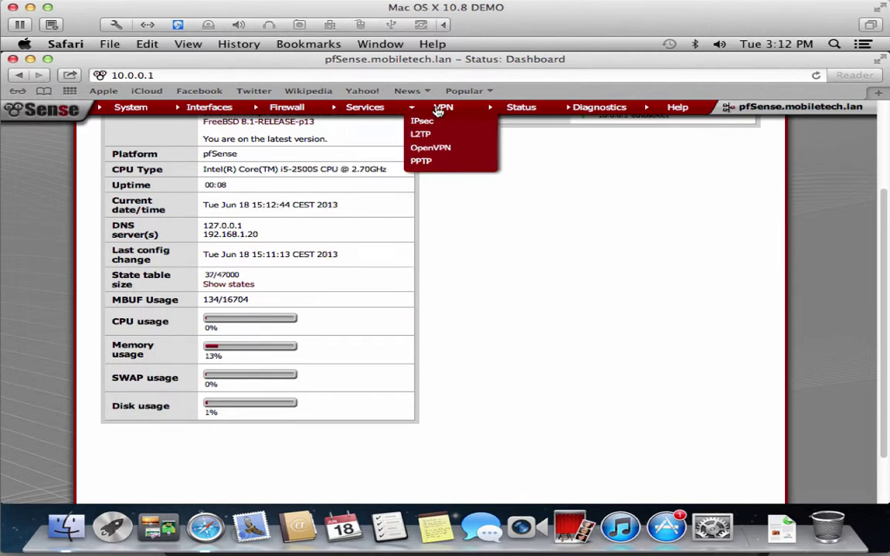
{"action": "mouse_move", "coordinate": [583, 112]}
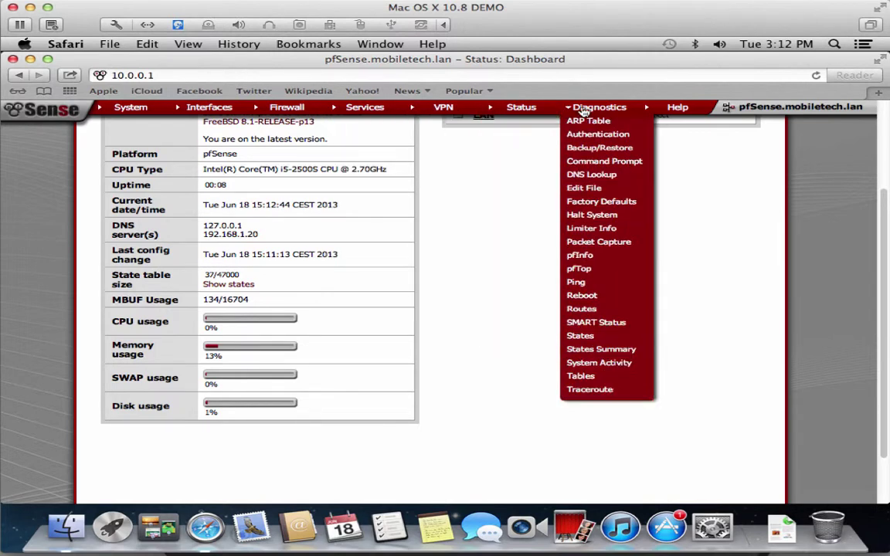
{"action": "mouse_move", "coordinate": [680, 110]}
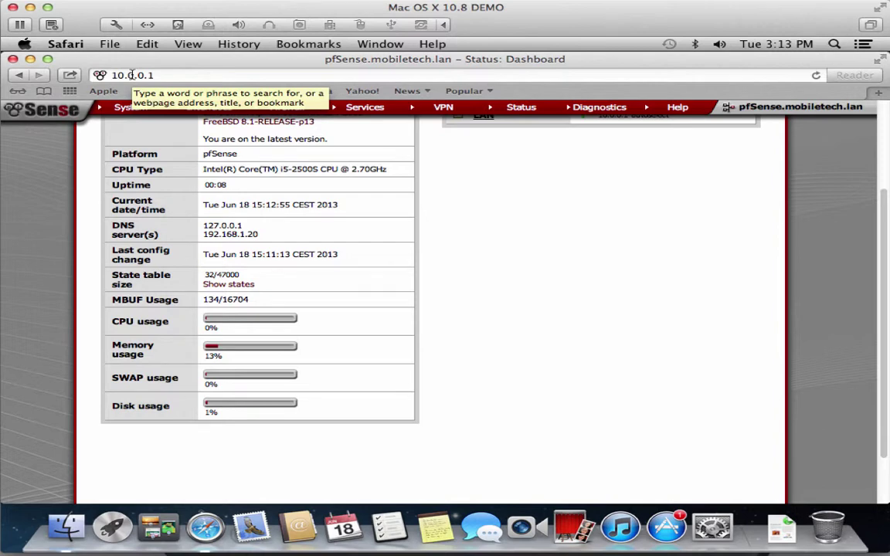
{"action": "left_click_drag", "start_coordinate": [153, 75], "coordinate": [86, 75]}
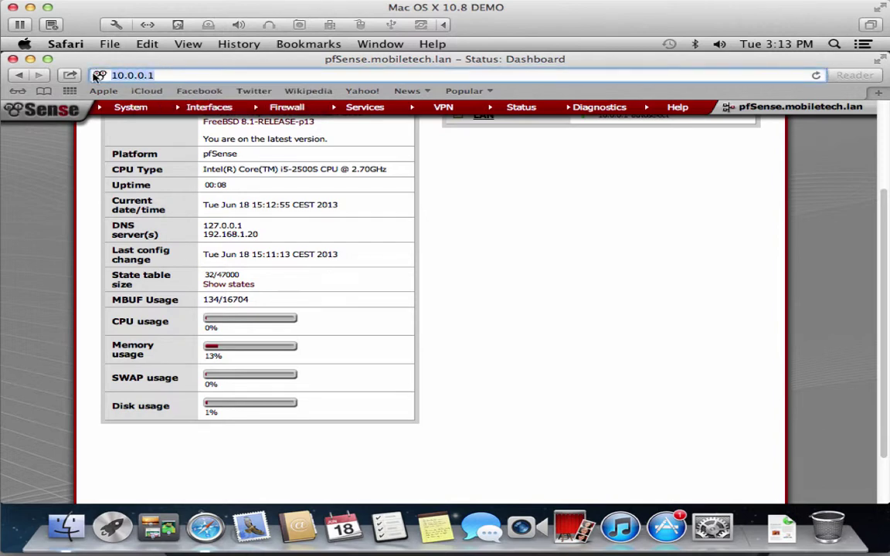
{"action": "type", "text": "www.g"}
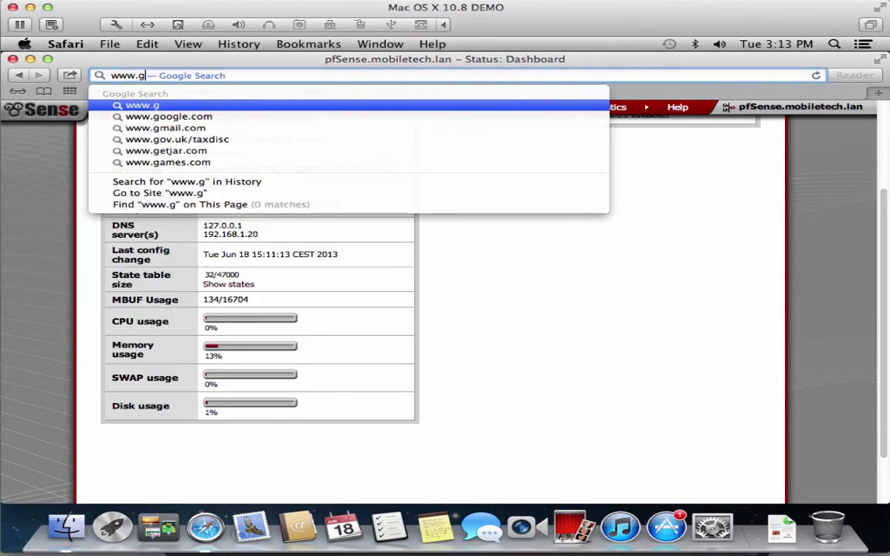
{"action": "type", "text": "lr.nl"}
{"action": "key", "text": "Return"}
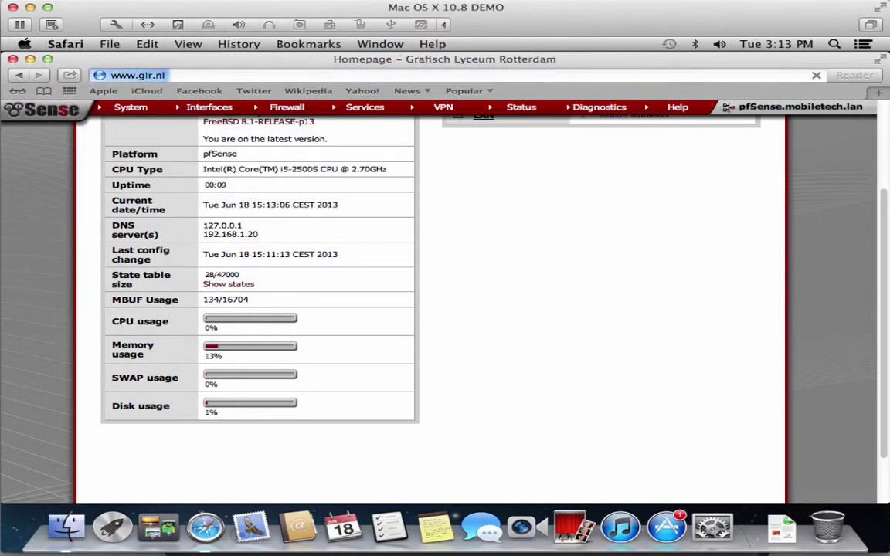